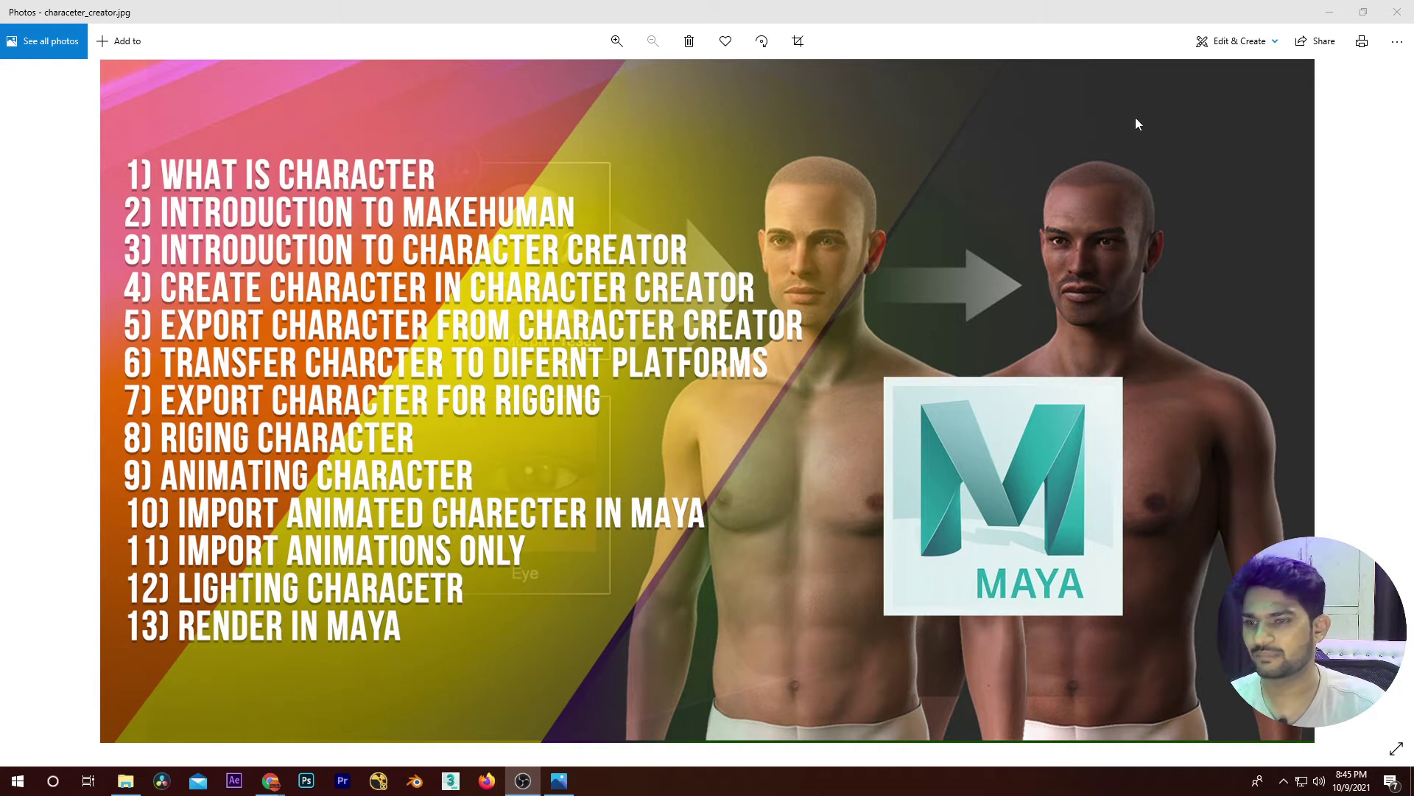
Launch Maya 2022 from a Windows Start menu search for 'maya'.
{"action": "key", "text": "super"}
{"action": "type", "text": "maya"}
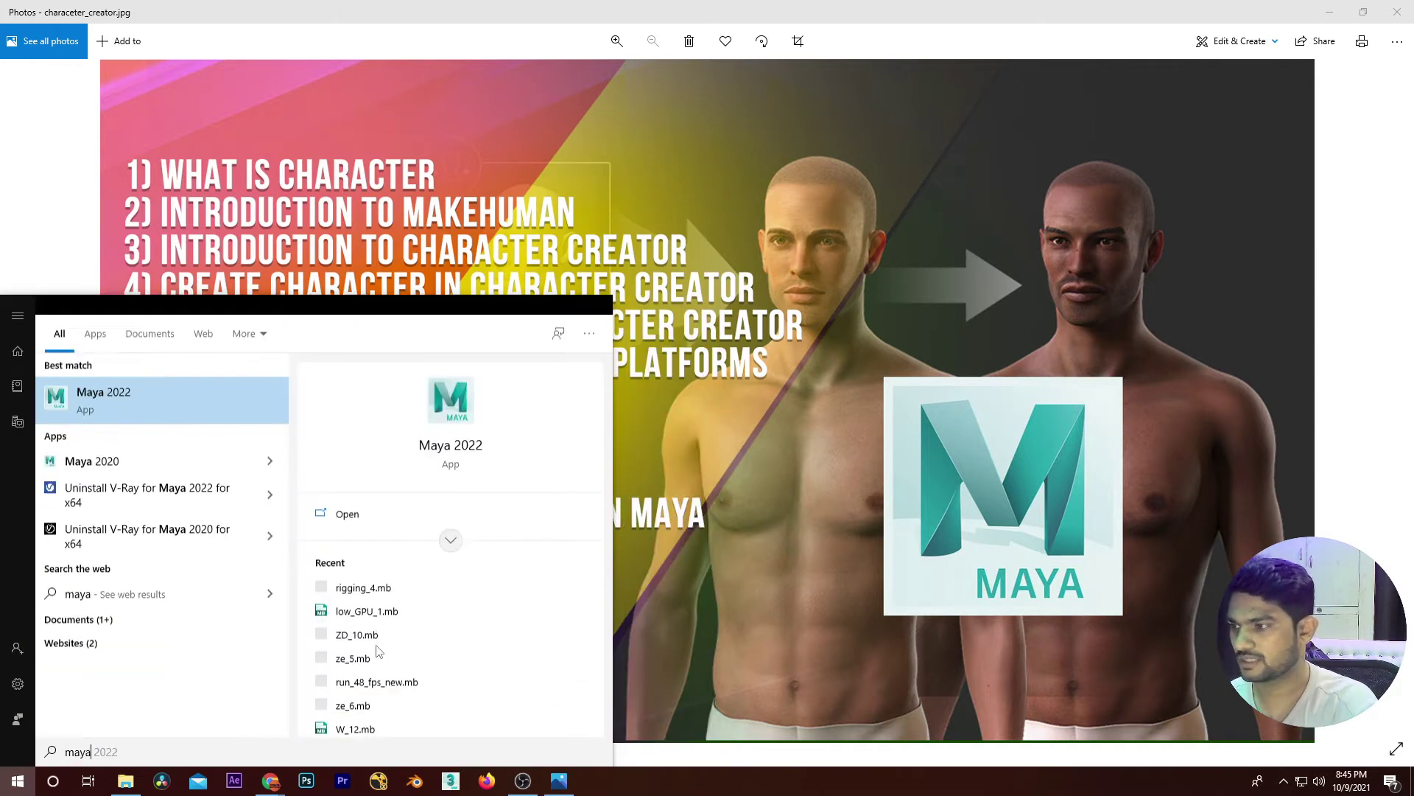
{"action": "key", "text": "Return"}
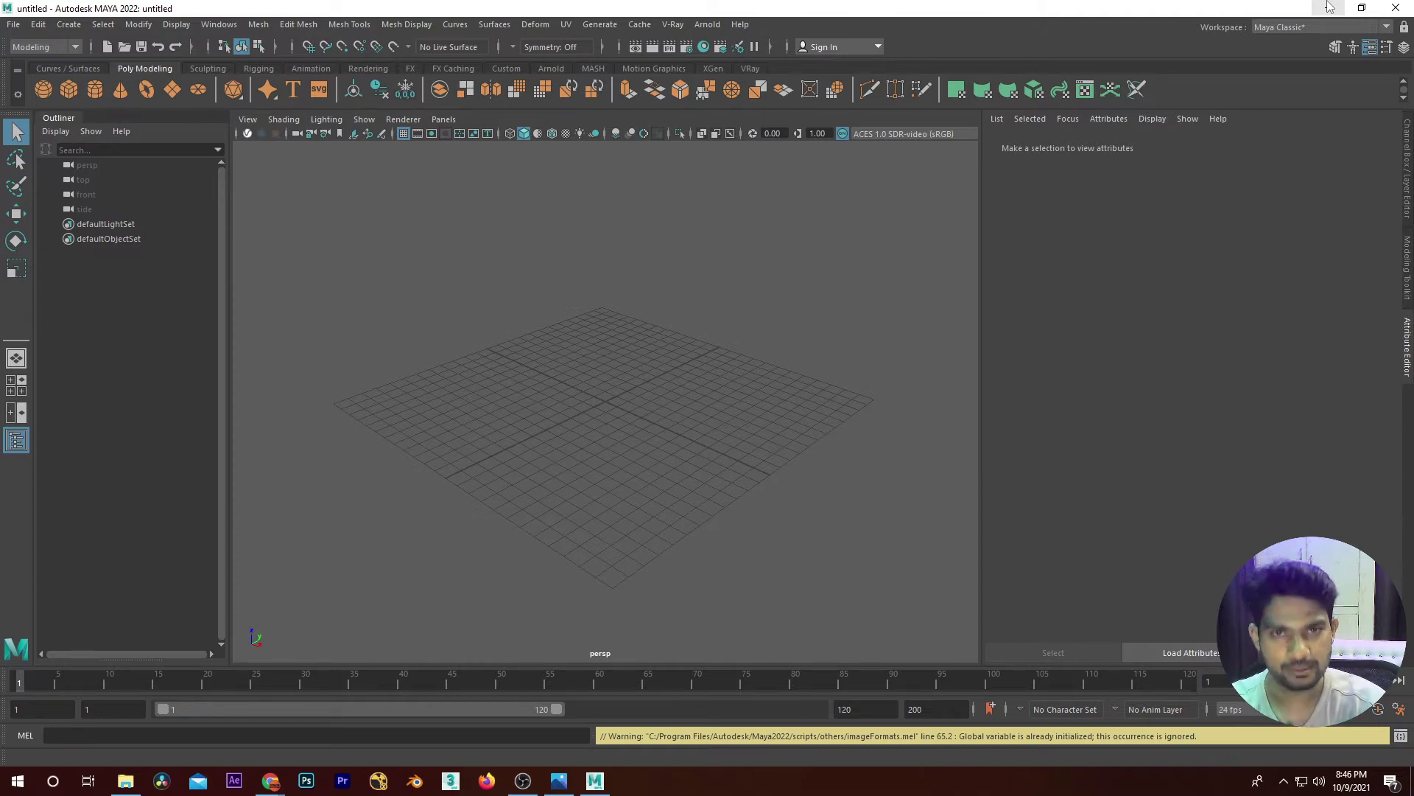
Import test.Fbx from the Desktop into the scene with File > Import.
{"action": "left_click", "coordinate": [14, 24]}
{"action": "left_click", "coordinate": [55, 188]}
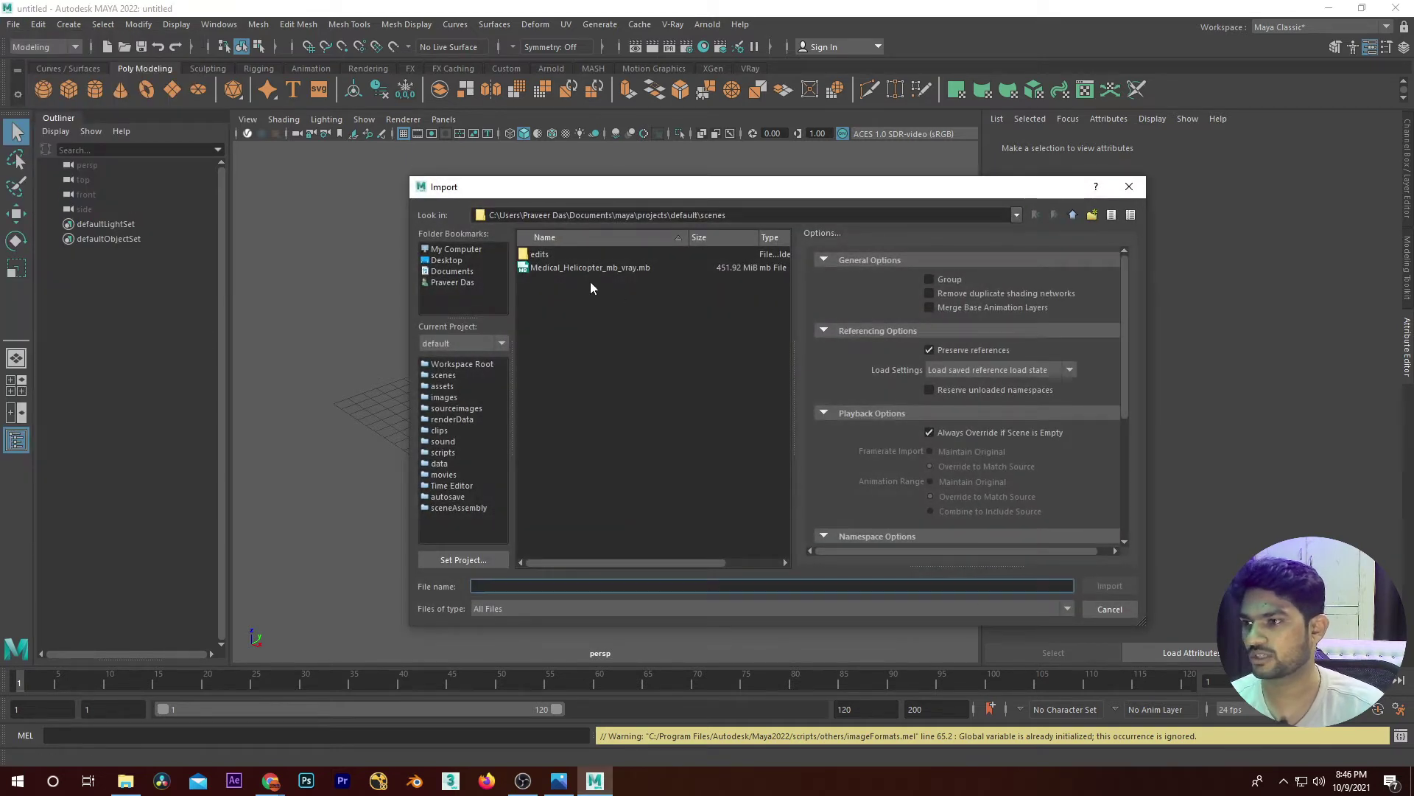
{"action": "left_click", "coordinate": [447, 260]}
{"action": "scroll", "coordinate": [607, 442], "scroll_direction": "down", "scroll_amount": 3}
{"action": "scroll", "coordinate": [576, 359], "scroll_direction": "down", "scroll_amount": 3}
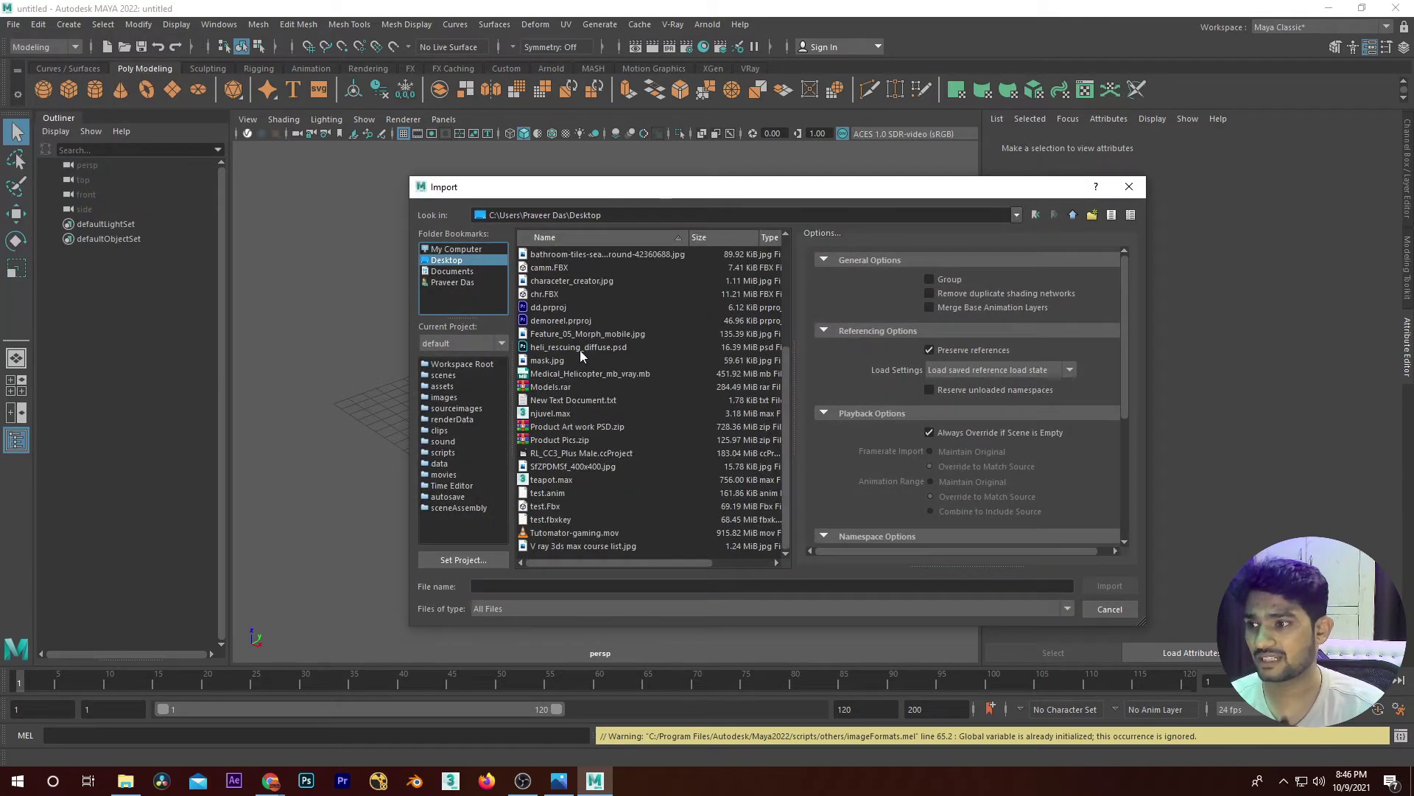
{"action": "double_click", "coordinate": [543, 506]}
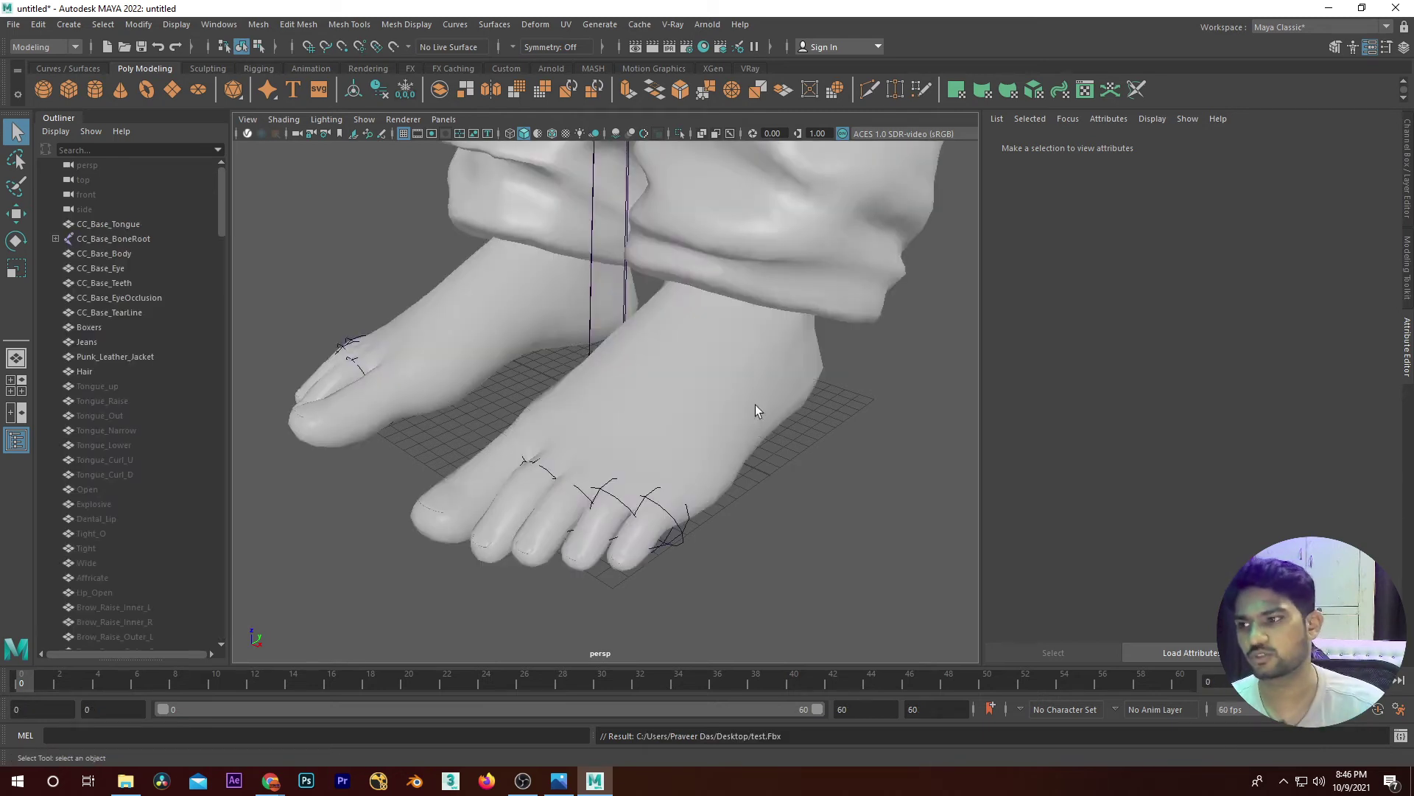
Delete the character's skeleton, then undo to restore it.
{"action": "key", "text": "a"}
{"action": "scroll", "coordinate": [685, 456], "scroll_direction": "up", "scroll_amount": 4}
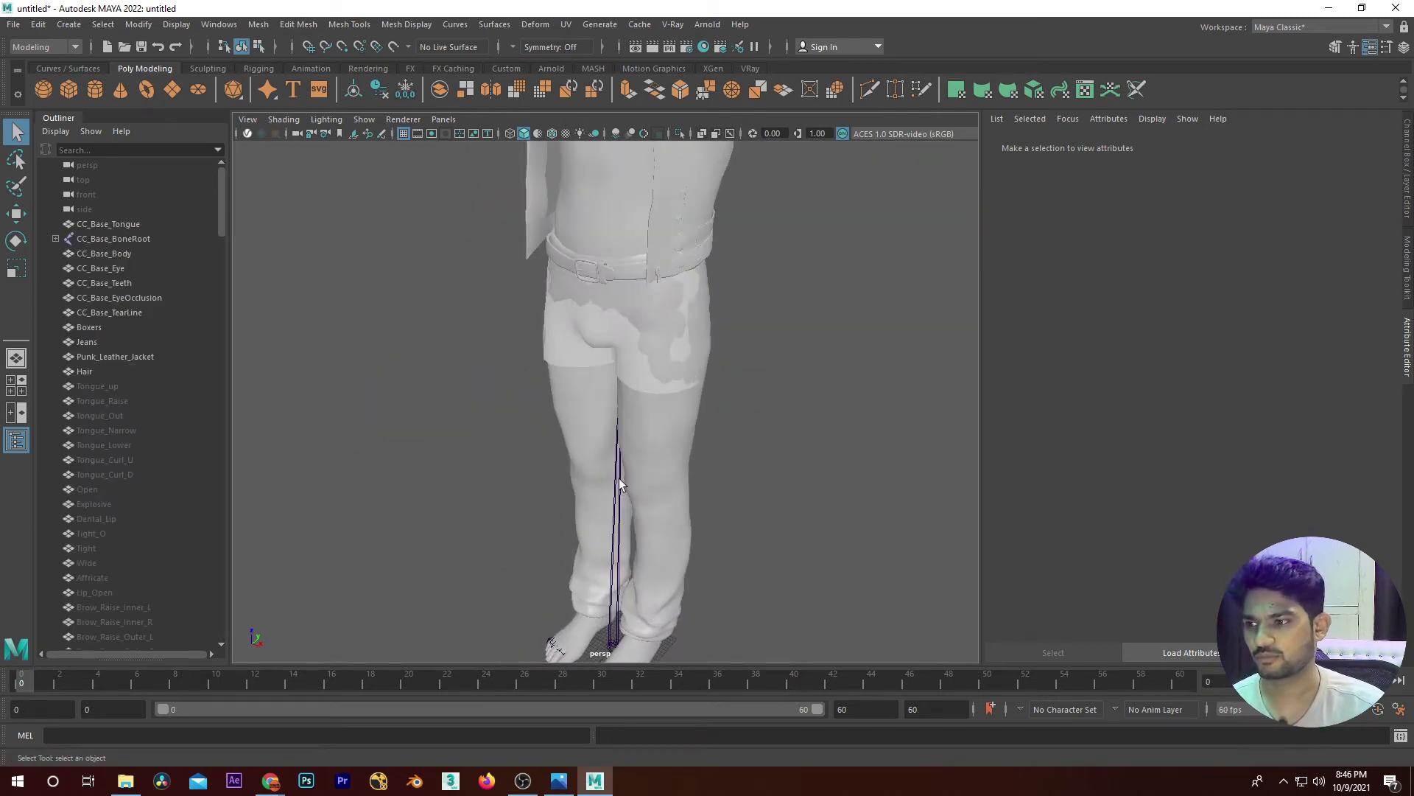
{"action": "left_click", "coordinate": [618, 484]}
{"action": "key", "text": "Delete"}
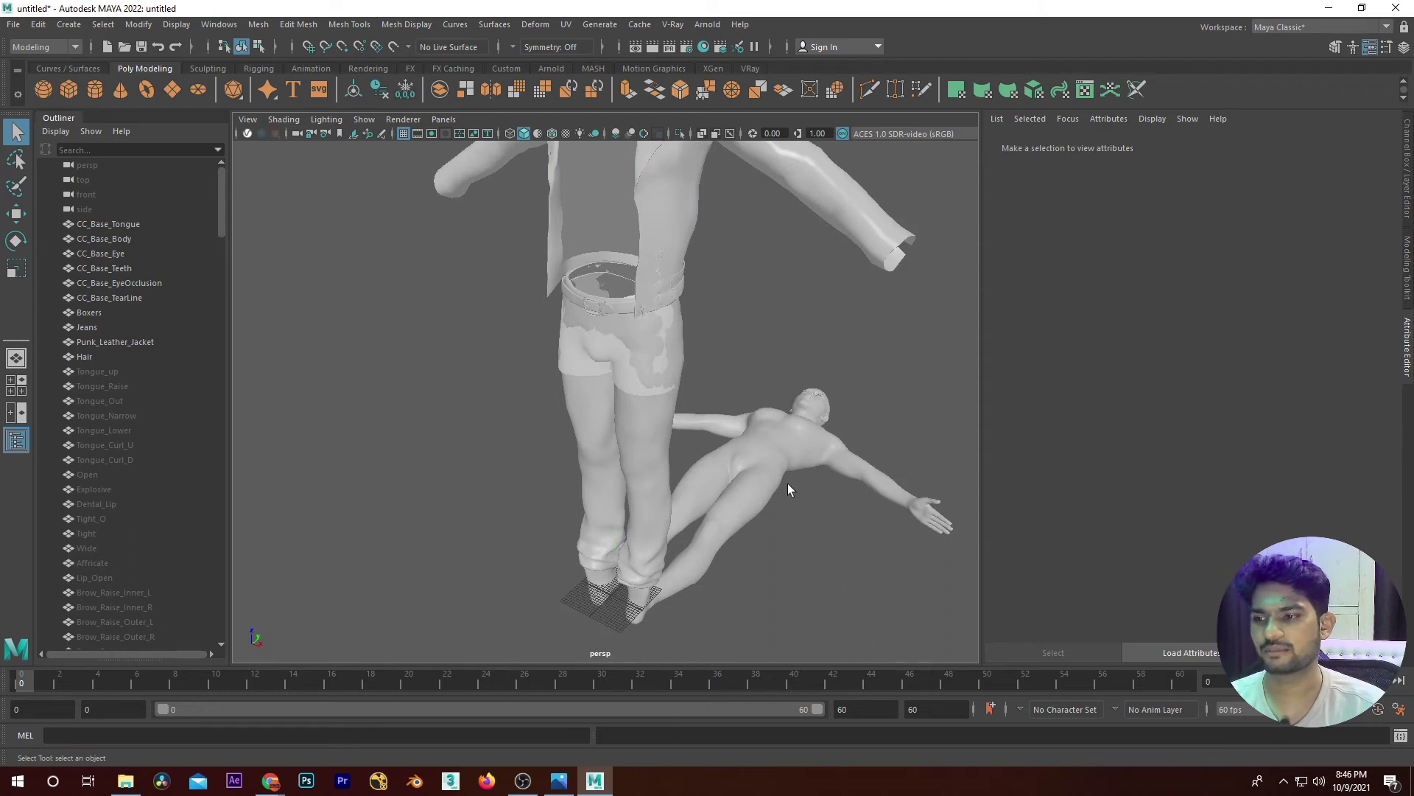
{"action": "scroll", "coordinate": [788, 490], "scroll_direction": "down", "scroll_amount": 3}
{"action": "scroll", "coordinate": [771, 528], "scroll_direction": "down", "scroll_amount": 2}
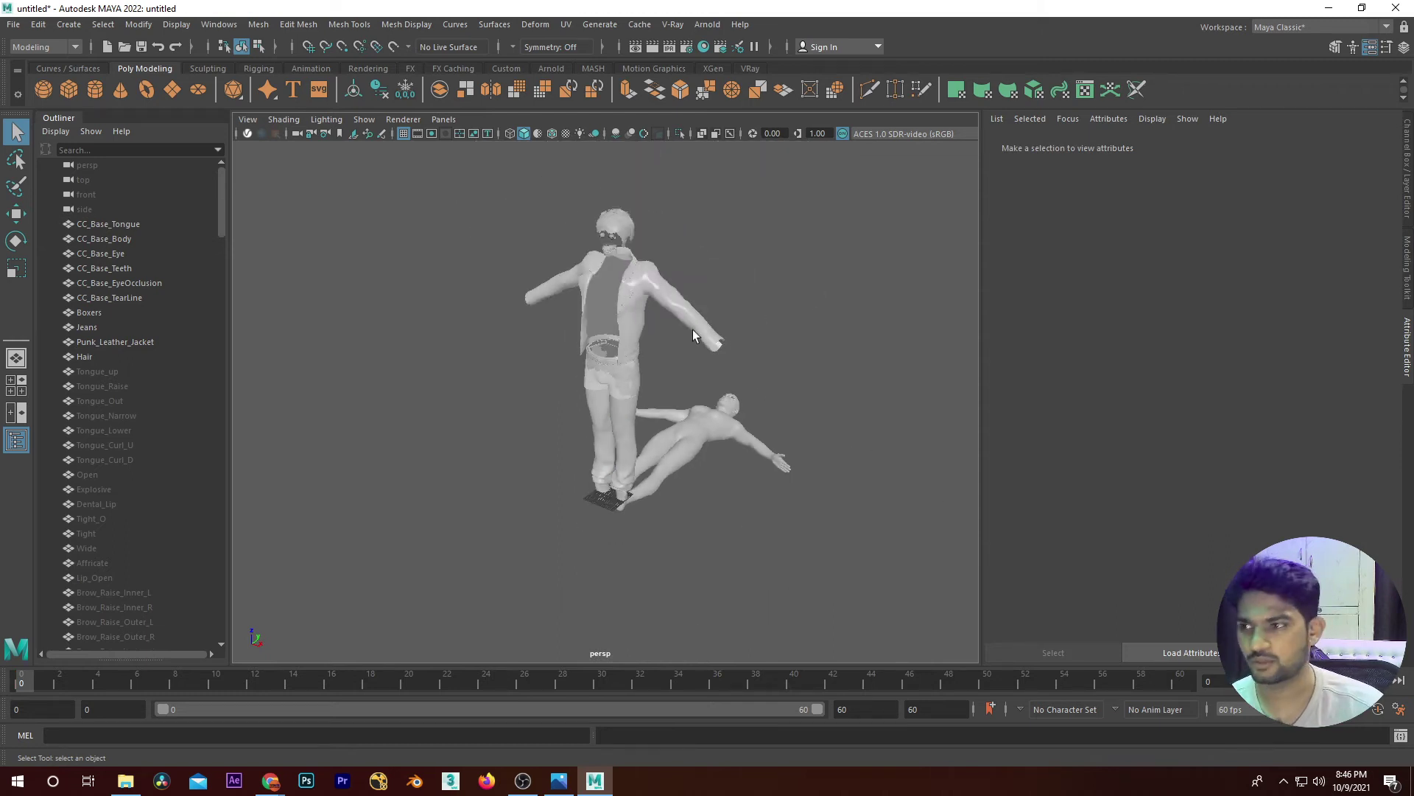
{"action": "key", "text": "ctrl+z"}
Select the Boxers mesh and delete it.
{"action": "left_click", "coordinate": [705, 386]}
{"action": "scroll", "coordinate": [738, 288], "scroll_direction": "up", "scroll_amount": 5}
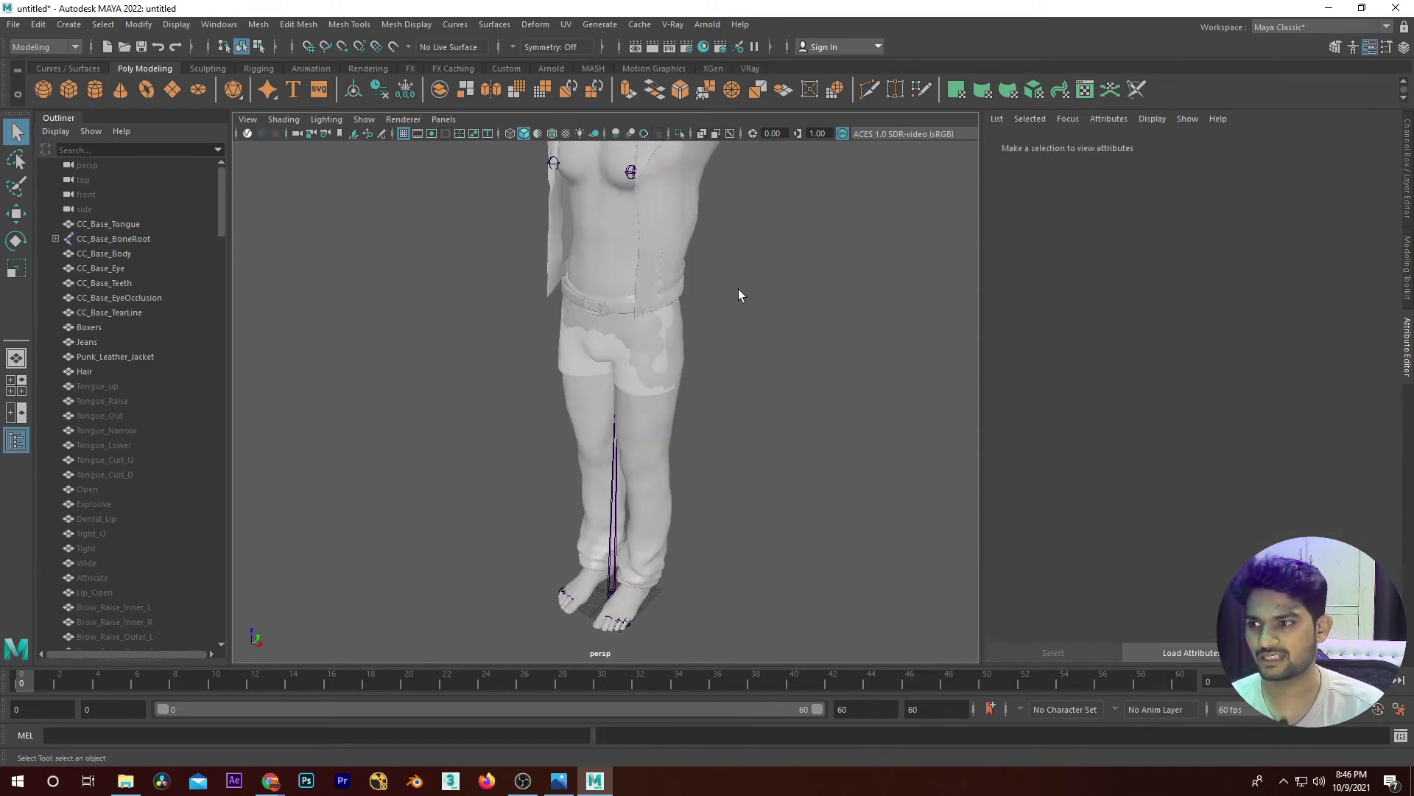
{"action": "scroll", "coordinate": [738, 295], "scroll_direction": "down", "scroll_amount": 1}
{"action": "left_click", "coordinate": [583, 398]}
{"action": "key", "text": "Delete"}
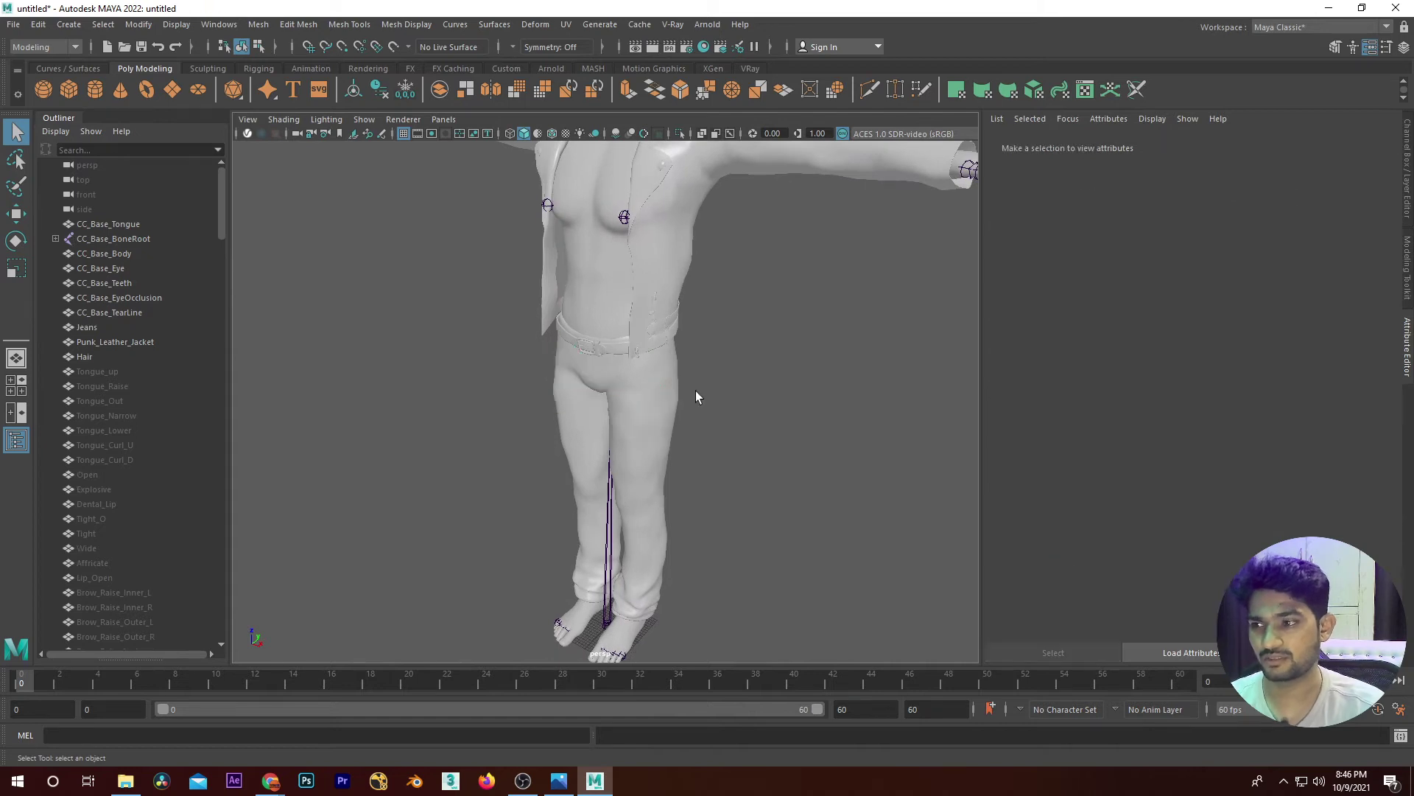
{"action": "scroll", "coordinate": [695, 390], "scroll_direction": "down", "scroll_amount": 4}
{"action": "scroll", "coordinate": [754, 338], "scroll_direction": "up", "scroll_amount": 2}
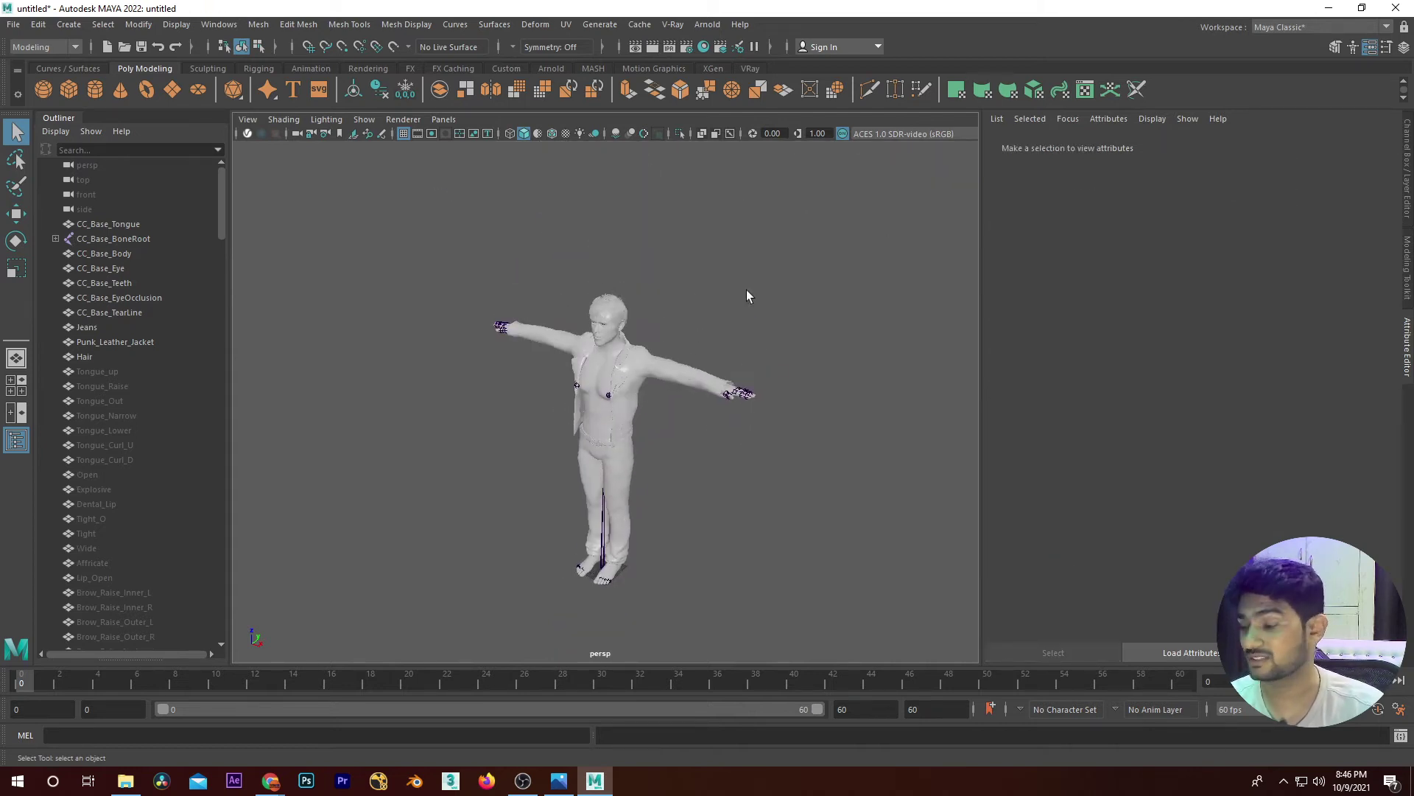
Check the Hair, body and joint selections, then clear selection and bring up the viewport Show menu.
{"action": "left_click", "coordinate": [607, 302]}
{"action": "scroll", "coordinate": [614, 330], "scroll_direction": "up", "scroll_amount": 5}
{"action": "left_click", "coordinate": [596, 184]}
{"action": "scroll", "coordinate": [810, 280], "scroll_direction": "down", "scroll_amount": 5}
{"action": "left_click_drag", "start_coordinate": [830, 230], "coordinate": [458, 600]}
{"action": "scroll", "coordinate": [734, 263], "scroll_direction": "up", "scroll_amount": 3}
{"action": "left_click", "coordinate": [733, 263]}
{"action": "left_click", "coordinate": [364, 120]}
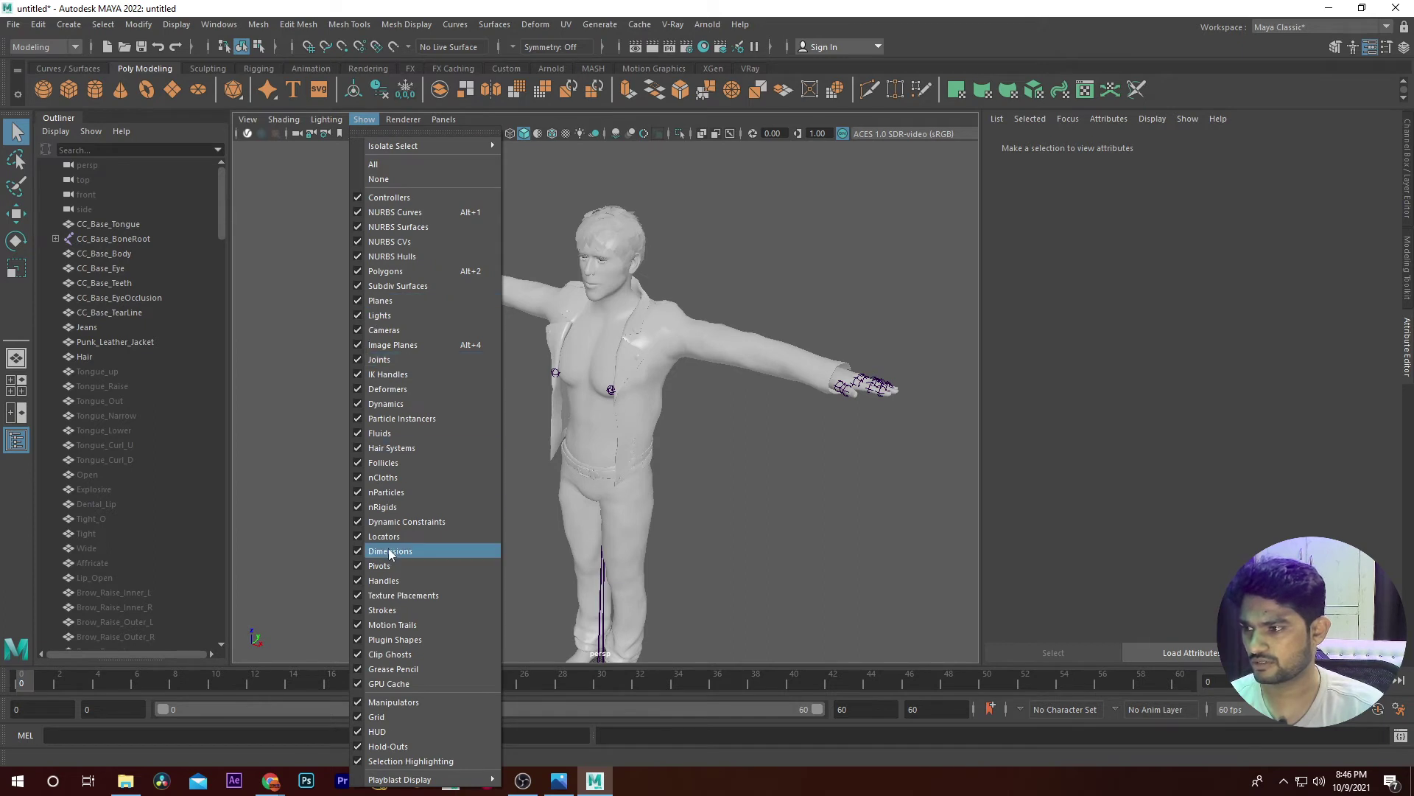
Hide joints in the viewport and marquee-select all the character meshes.
{"action": "left_click", "coordinate": [361, 360]}
{"action": "scroll", "coordinate": [813, 246], "scroll_direction": "down", "scroll_amount": 3}
{"action": "left_click_drag", "start_coordinate": [814, 246], "coordinate": [430, 635]}
{"action": "scroll", "coordinate": [747, 394], "scroll_direction": "up", "scroll_amount": 3}
{"action": "key", "text": "4"}
{"action": "mouse_move", "coordinate": [748, 394]}
{"action": "left_mouse_down", "text": "alt"}
{"action": "mouse_move", "coordinate": [622, 410]}
{"action": "mouse_move", "coordinate": [604, 442]}
{"action": "left_mouse_up", "text": "alt"}
Remove all construction history with Edit > Delete All by Type > History.
{"action": "scroll", "coordinate": [622, 410], "scroll_direction": "up", "scroll_amount": 2}
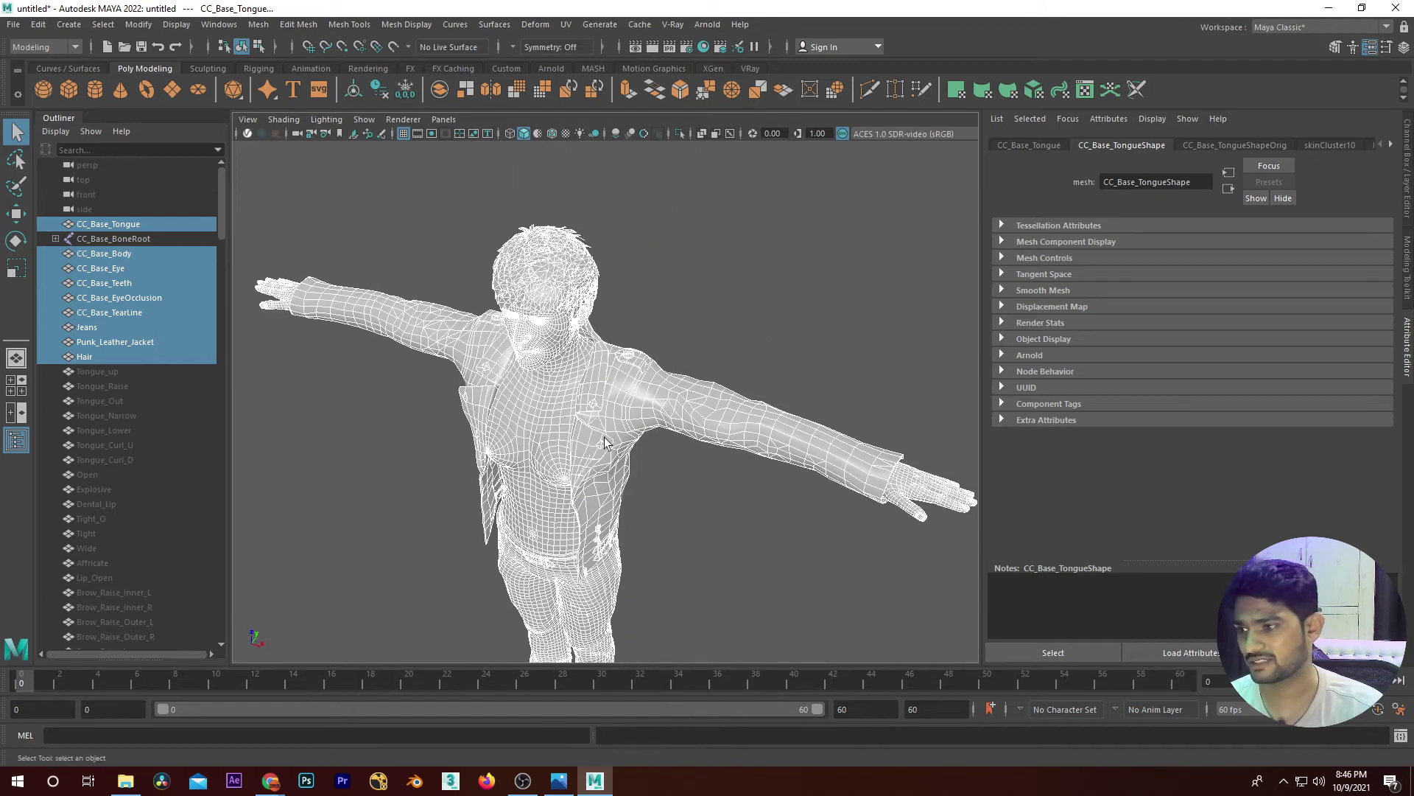
{"action": "scroll", "coordinate": [604, 442], "scroll_direction": "up", "scroll_amount": 2}
{"action": "scroll", "coordinate": [604, 442], "scroll_direction": "up", "scroll_amount": 2}
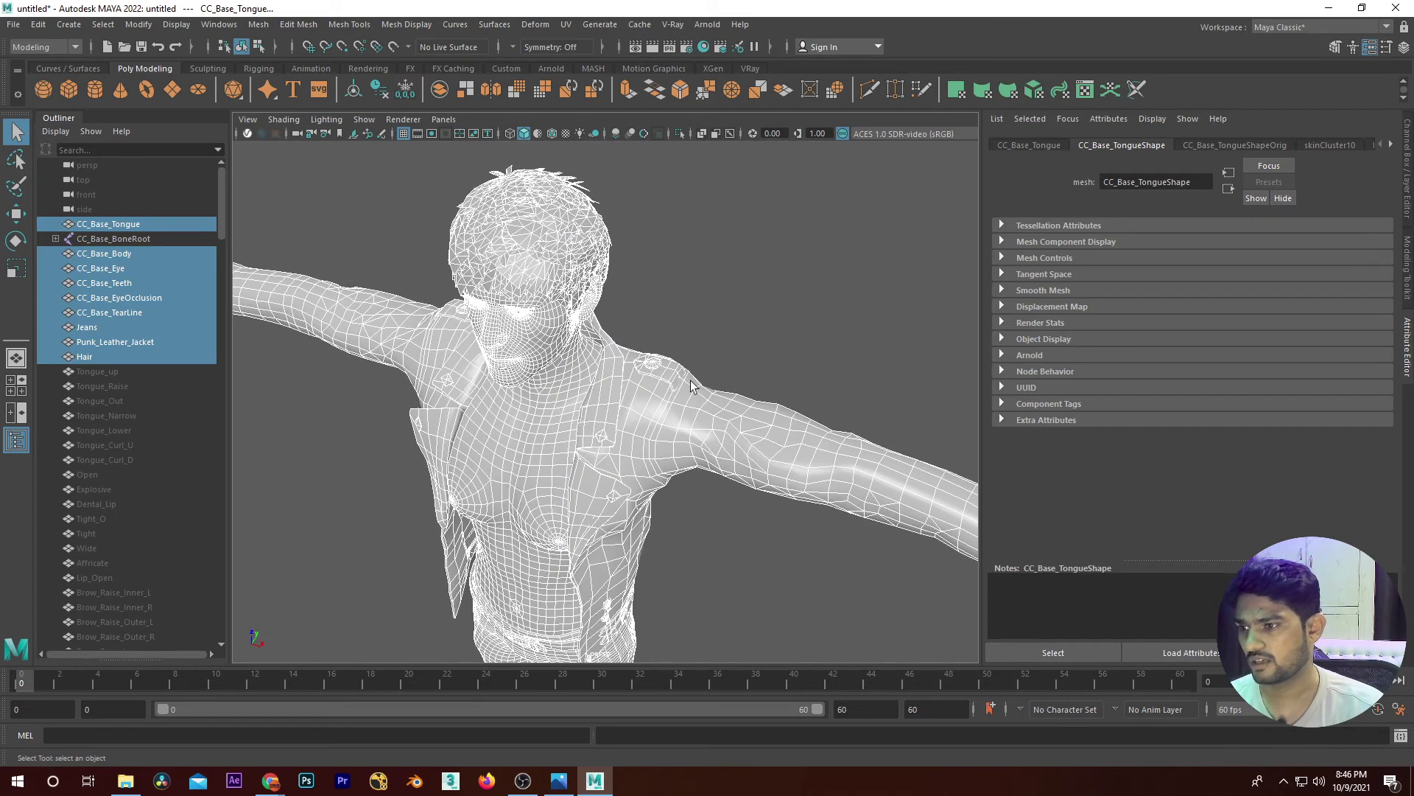
{"action": "left_click", "coordinate": [38, 25]}
{"action": "mouse_move", "coordinate": [87, 212]}
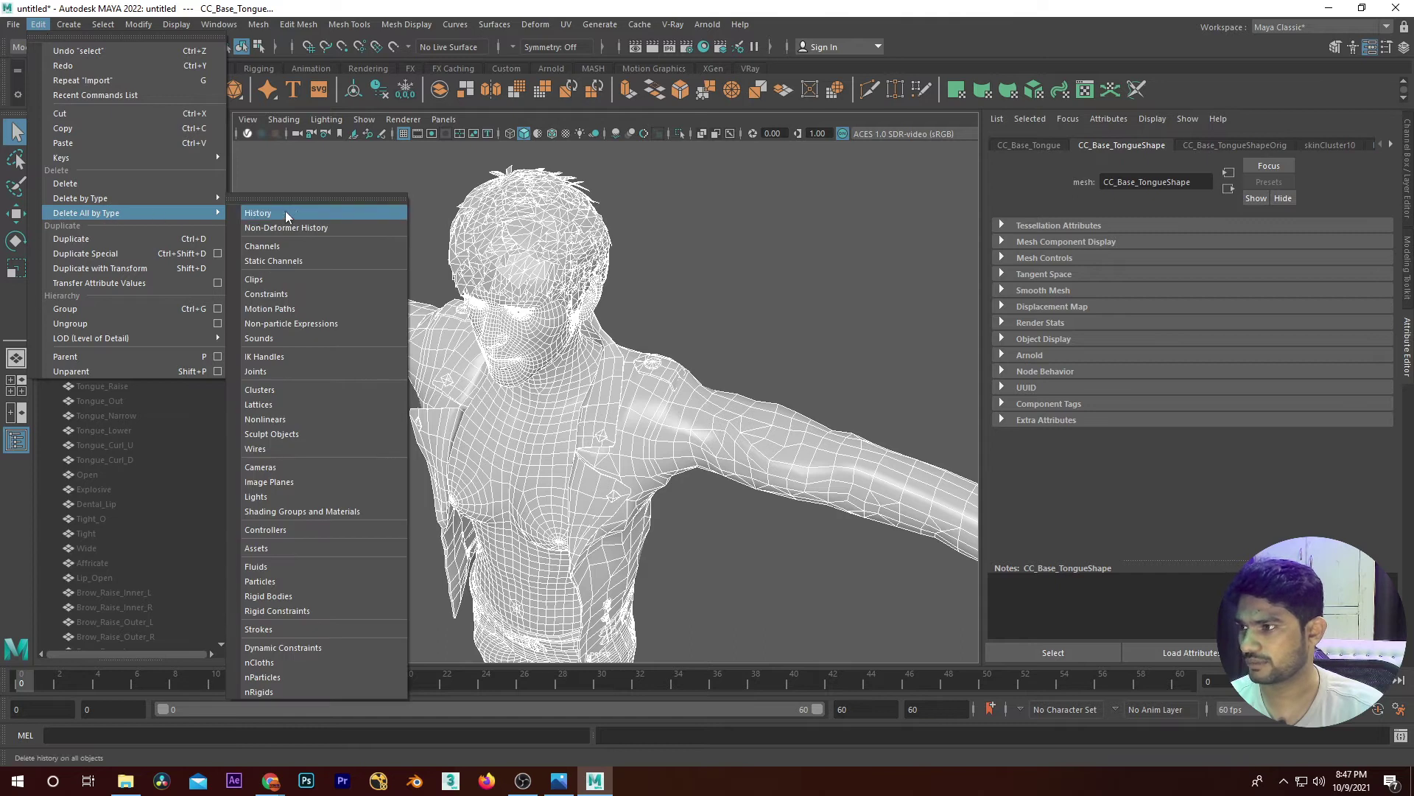
{"action": "left_click", "coordinate": [297, 211]}
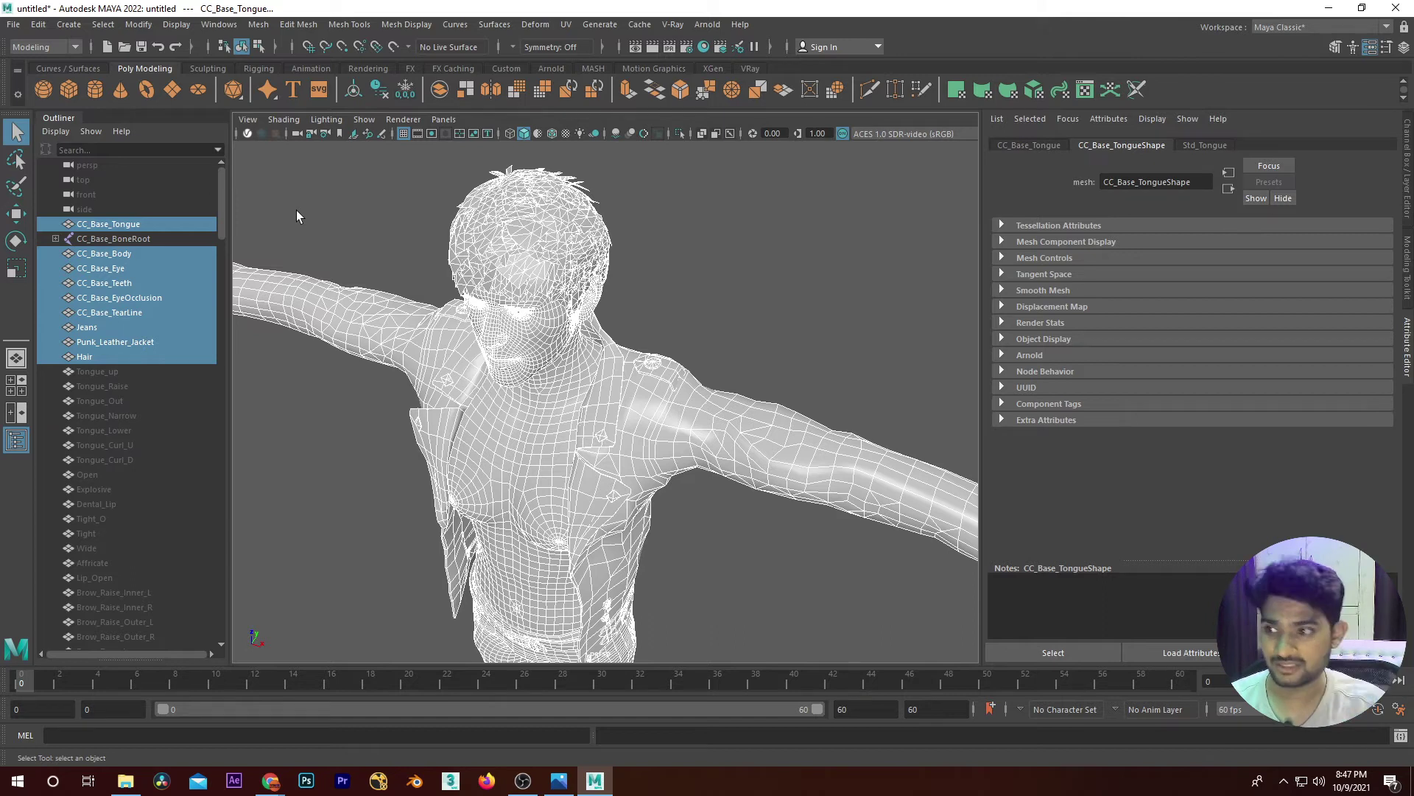
Clear the selection and turn joint display back on under Show > Joints.
{"action": "left_click", "coordinate": [626, 277]}
{"action": "scroll", "coordinate": [800, 309], "scroll_direction": "down", "scroll_amount": 5}
{"action": "scroll", "coordinate": [714, 259], "scroll_direction": "up", "scroll_amount": 8}
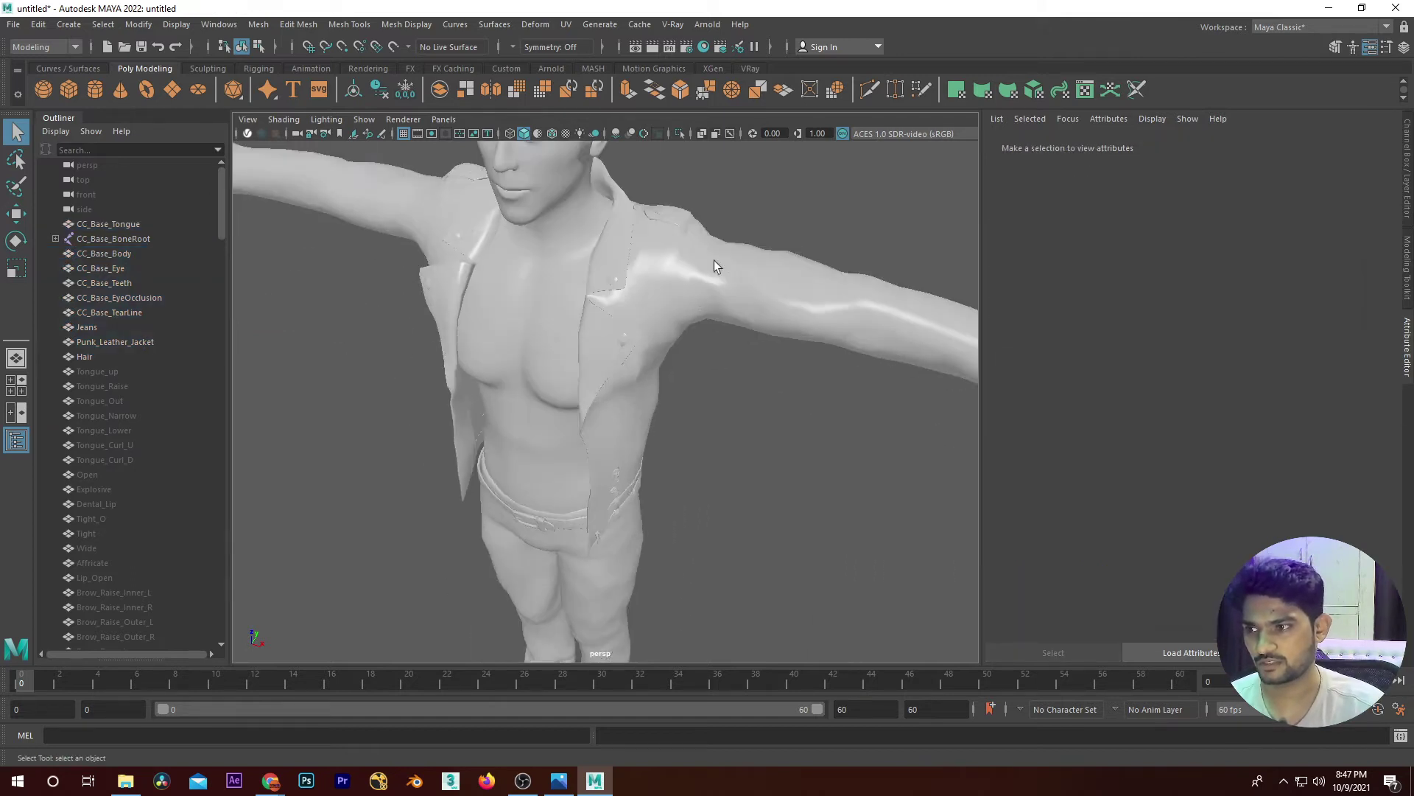
{"action": "left_click_drag", "start_coordinate": [714, 259], "coordinate": [657, 359], "text": "alt"}
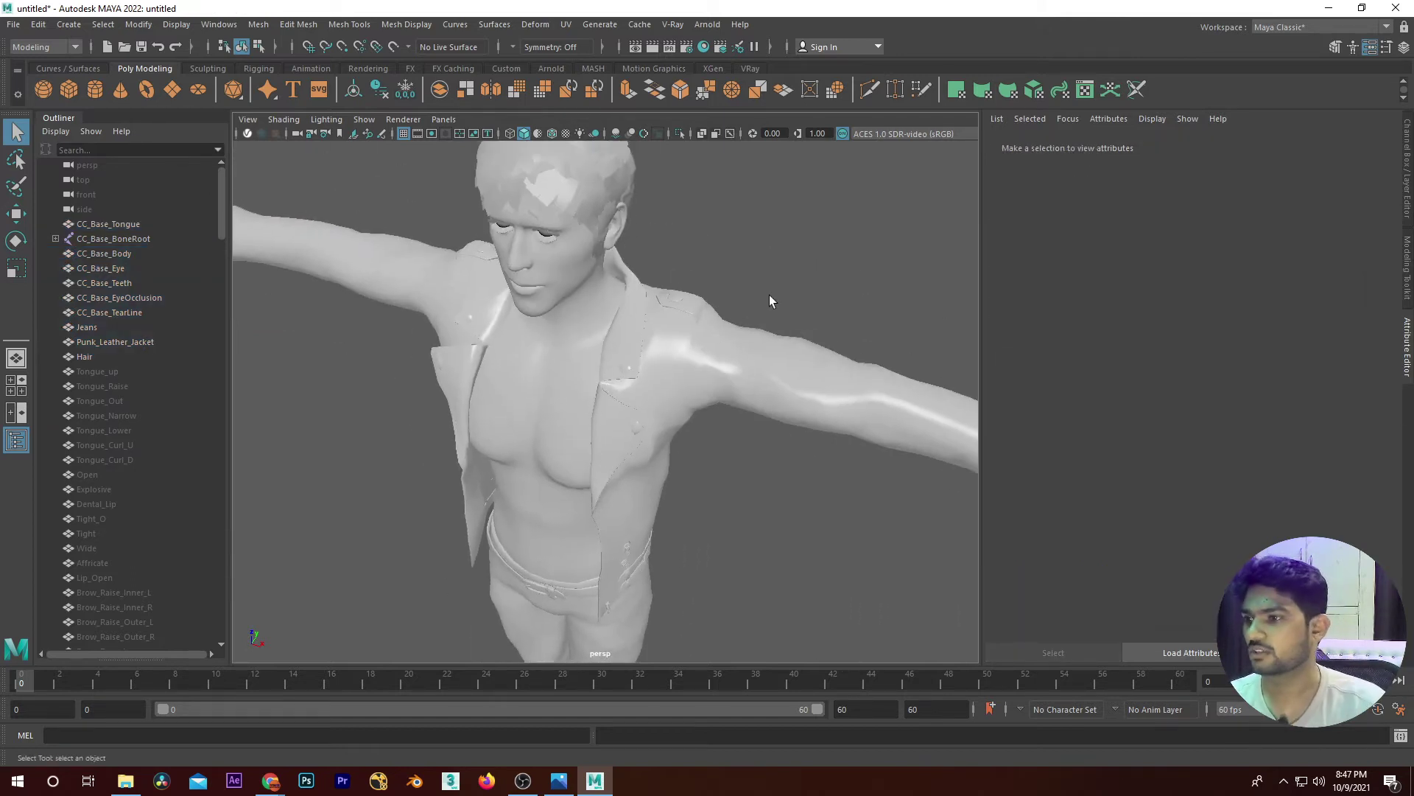
{"action": "left_click", "coordinate": [364, 119]}
{"action": "left_click", "coordinate": [413, 375]}
{"action": "left_click", "coordinate": [363, 119]}
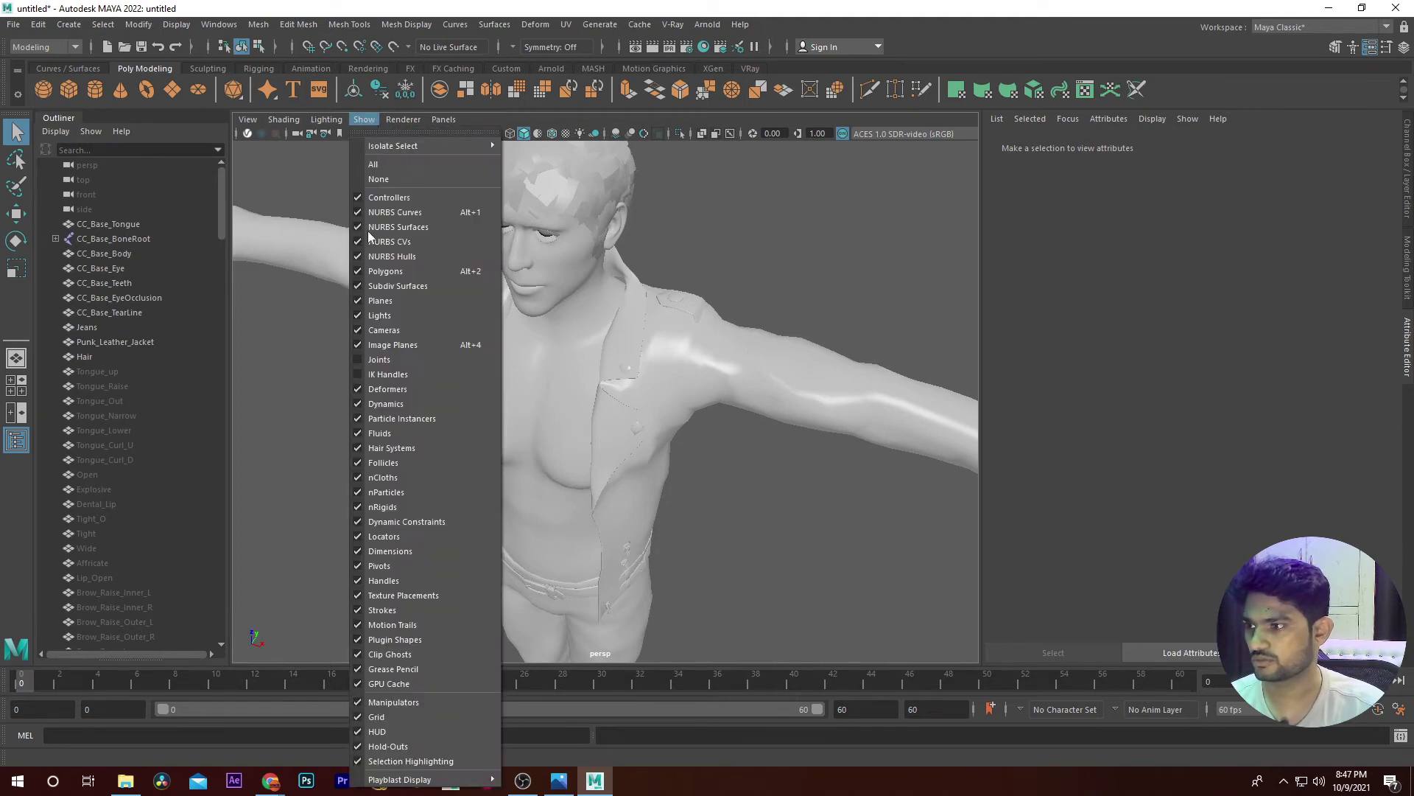
{"action": "left_click", "coordinate": [385, 362]}
Marquee-select the CC_Base_BoneRoot joints and delete the skeleton.
{"action": "mouse_move", "coordinate": [741, 315]}
{"action": "right_mouse_down", "text": "alt"}
{"action": "mouse_move", "coordinate": [741, 392]}
{"action": "mouse_move", "coordinate": [588, 510]}
{"action": "right_mouse_up", "text": "alt"}
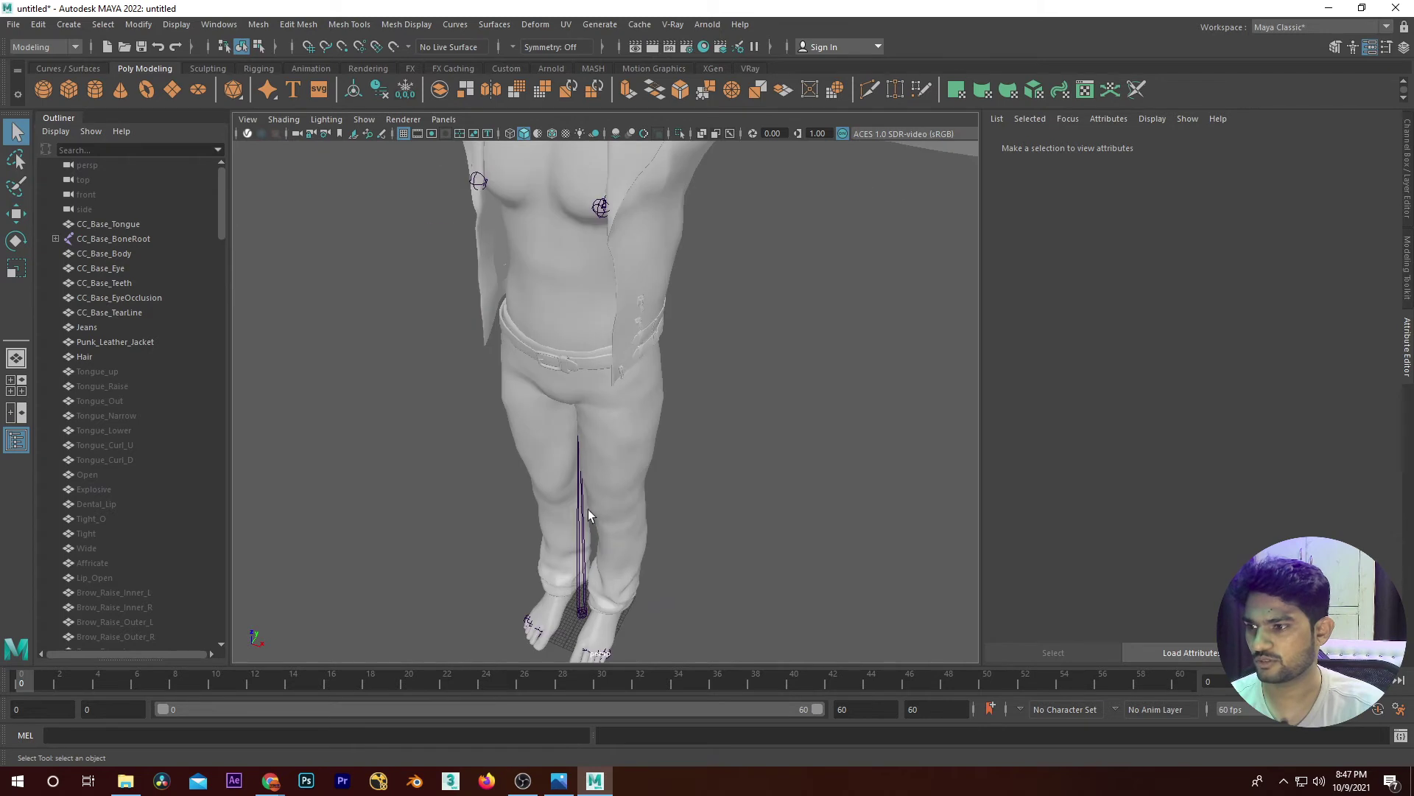
{"action": "left_click_drag", "start_coordinate": [588, 510], "coordinate": [679, 481]}
{"action": "scroll", "coordinate": [679, 479], "scroll_direction": "down", "scroll_amount": 5}
{"action": "key", "text": "Delete"}
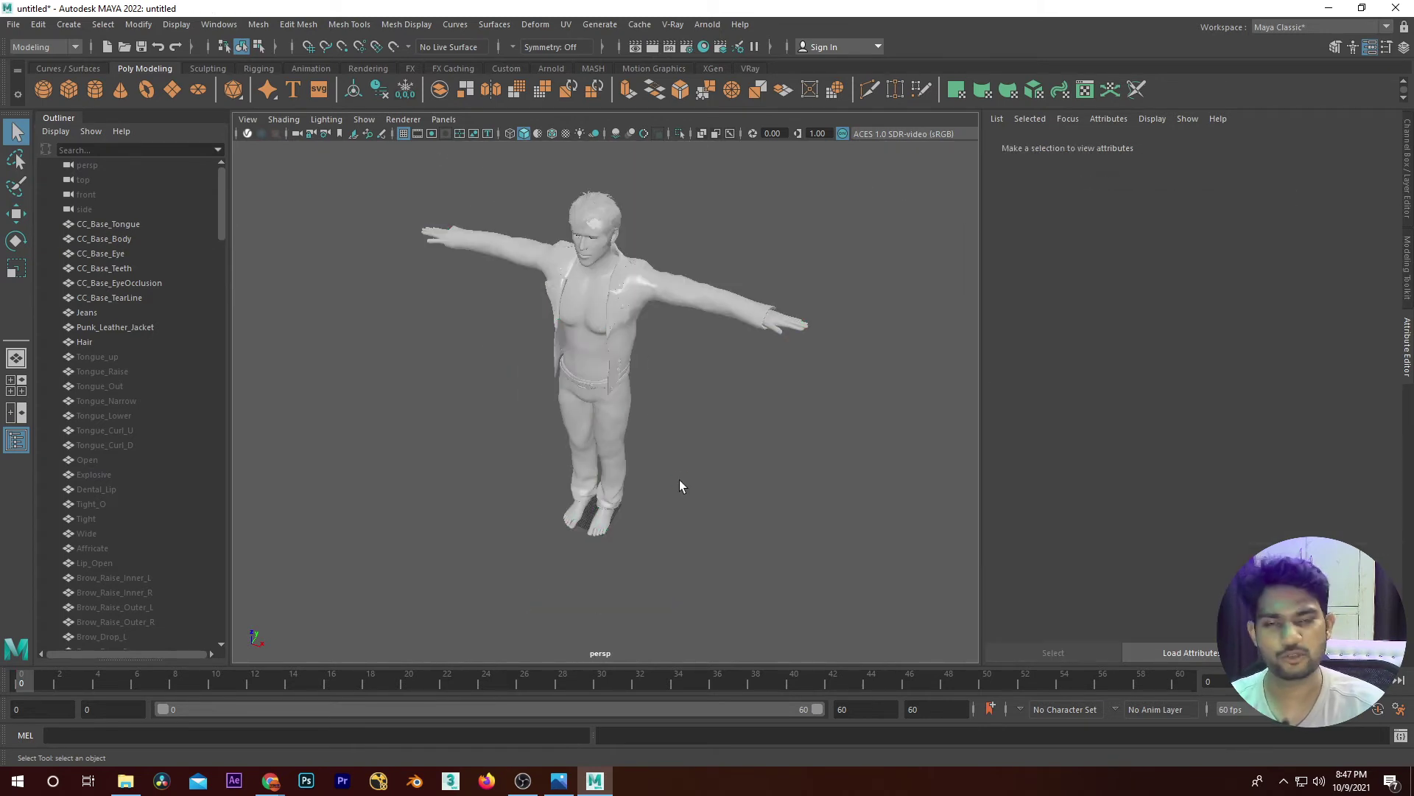
{"action": "mouse_move", "coordinate": [666, 214]}
{"action": "right_mouse_down", "text": "alt"}
{"action": "mouse_move", "coordinate": [753, 197]}
{"action": "mouse_move", "coordinate": [741, 364]}
{"action": "right_mouse_up", "text": "alt"}
{"action": "mouse_move", "coordinate": [741, 363]}
{"action": "left_mouse_down", "text": "alt"}
{"action": "mouse_move", "coordinate": [716, 373]}
{"action": "mouse_move", "coordinate": [736, 346]}
{"action": "left_mouse_up", "text": "alt"}
{"action": "mouse_move", "coordinate": [737, 346]}
{"action": "right_mouse_down", "text": "alt"}
{"action": "mouse_move", "coordinate": [748, 340]}
{"action": "mouse_move", "coordinate": [737, 342]}
{"action": "right_mouse_up", "text": "alt"}
Select CC_Base_Tongue and frame the face and upper body to inspect it.
{"action": "left_click", "coordinate": [736, 336]}
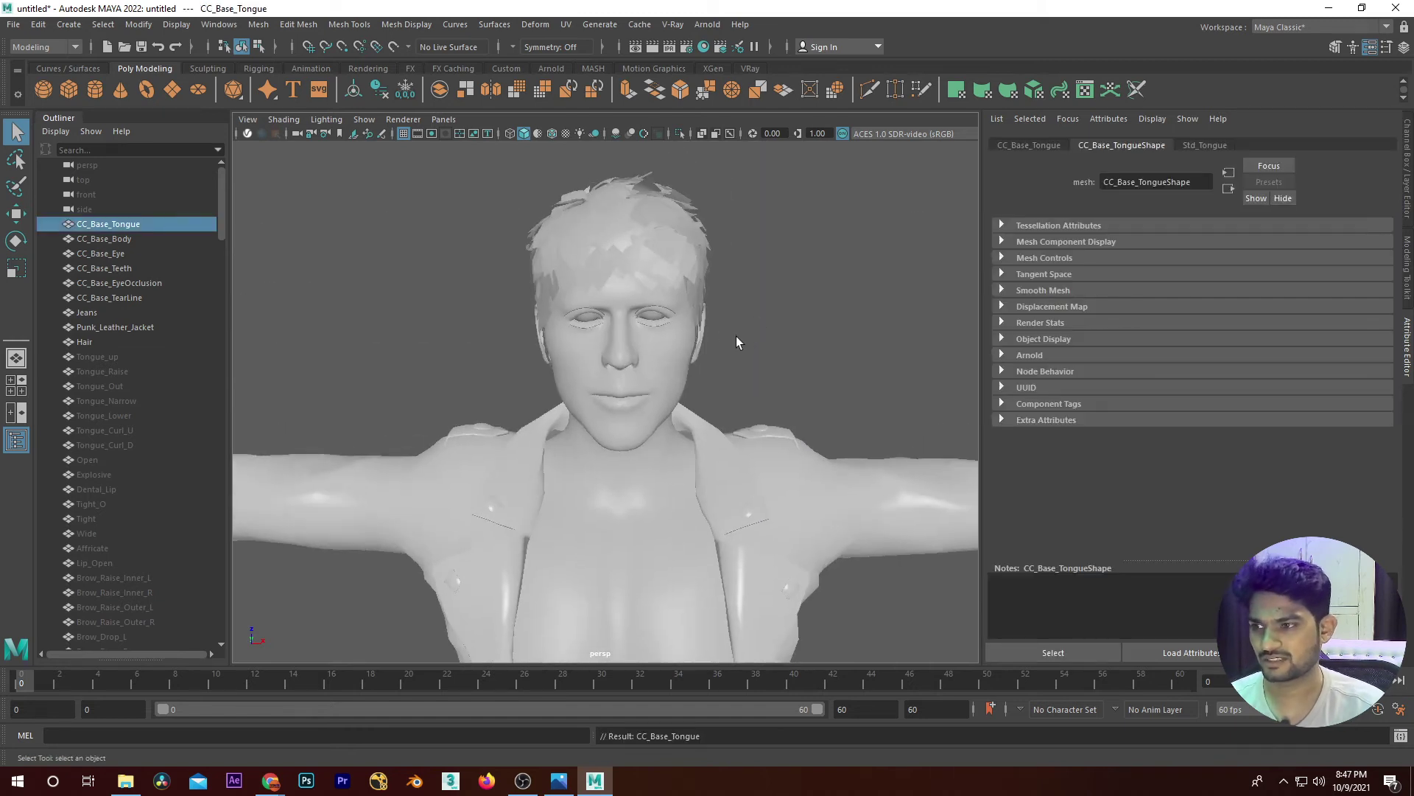
{"action": "key", "text": "a"}
{"action": "key", "text": "f"}
{"action": "left_click_drag", "start_coordinate": [814, 293], "coordinate": [843, 225], "text": "alt"}
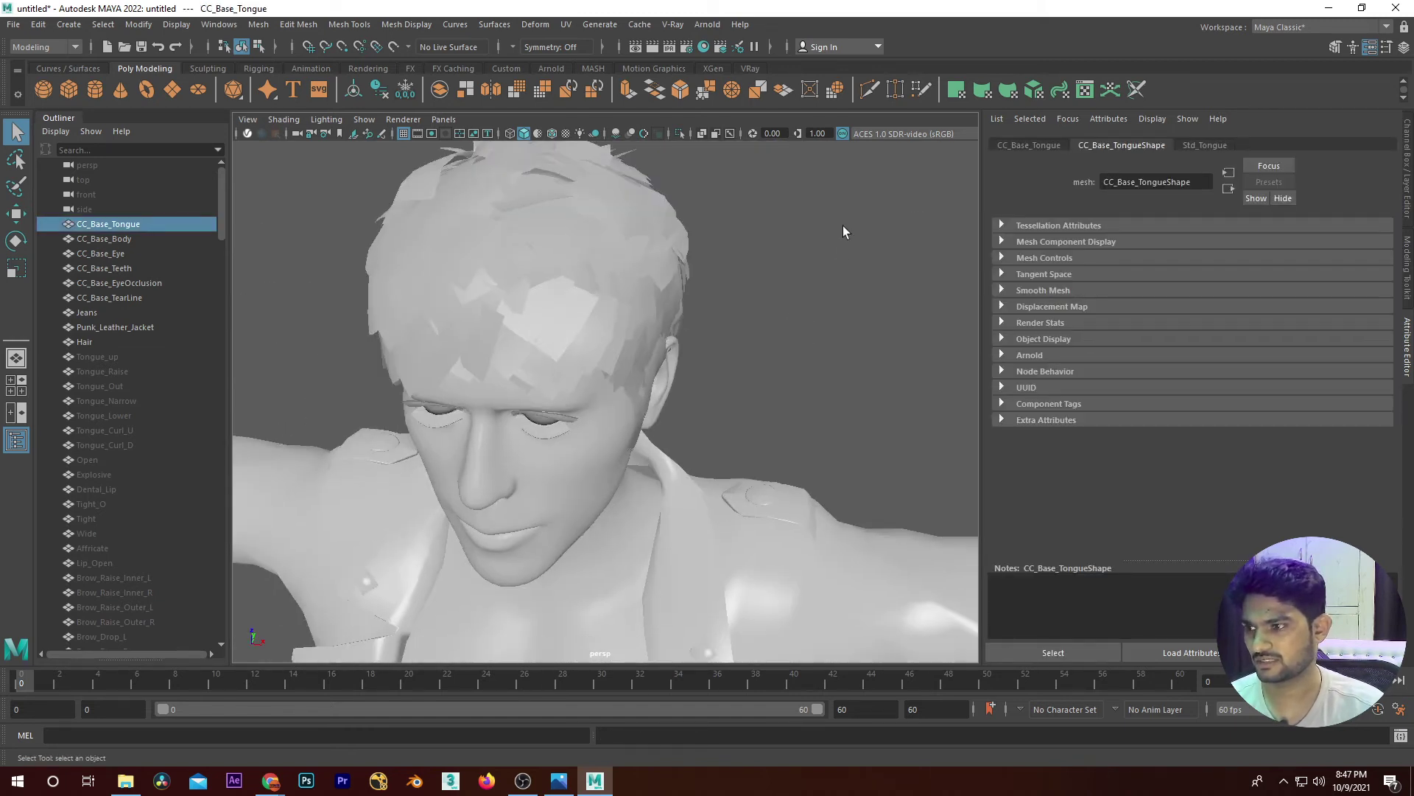
{"action": "left_click", "coordinate": [838, 246]}
{"action": "key", "text": "ctrl+z"}
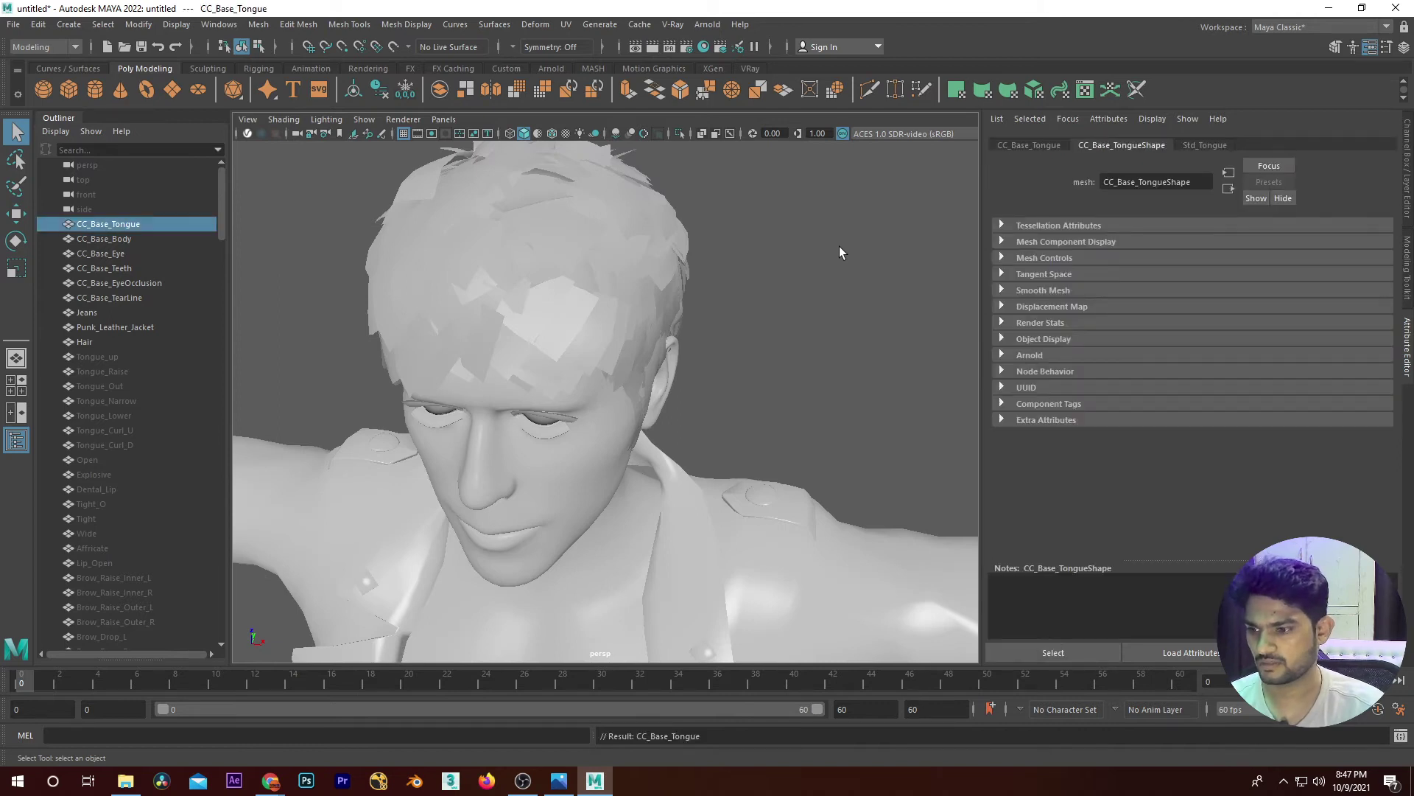
{"action": "key", "text": "a"}
{"action": "key", "text": "f"}
{"action": "key", "text": "a"}
{"action": "scroll", "coordinate": [691, 319], "scroll_direction": "up", "scroll_amount": 3}
{"action": "scroll", "coordinate": [785, 277], "scroll_direction": "up", "scroll_amount": 2}
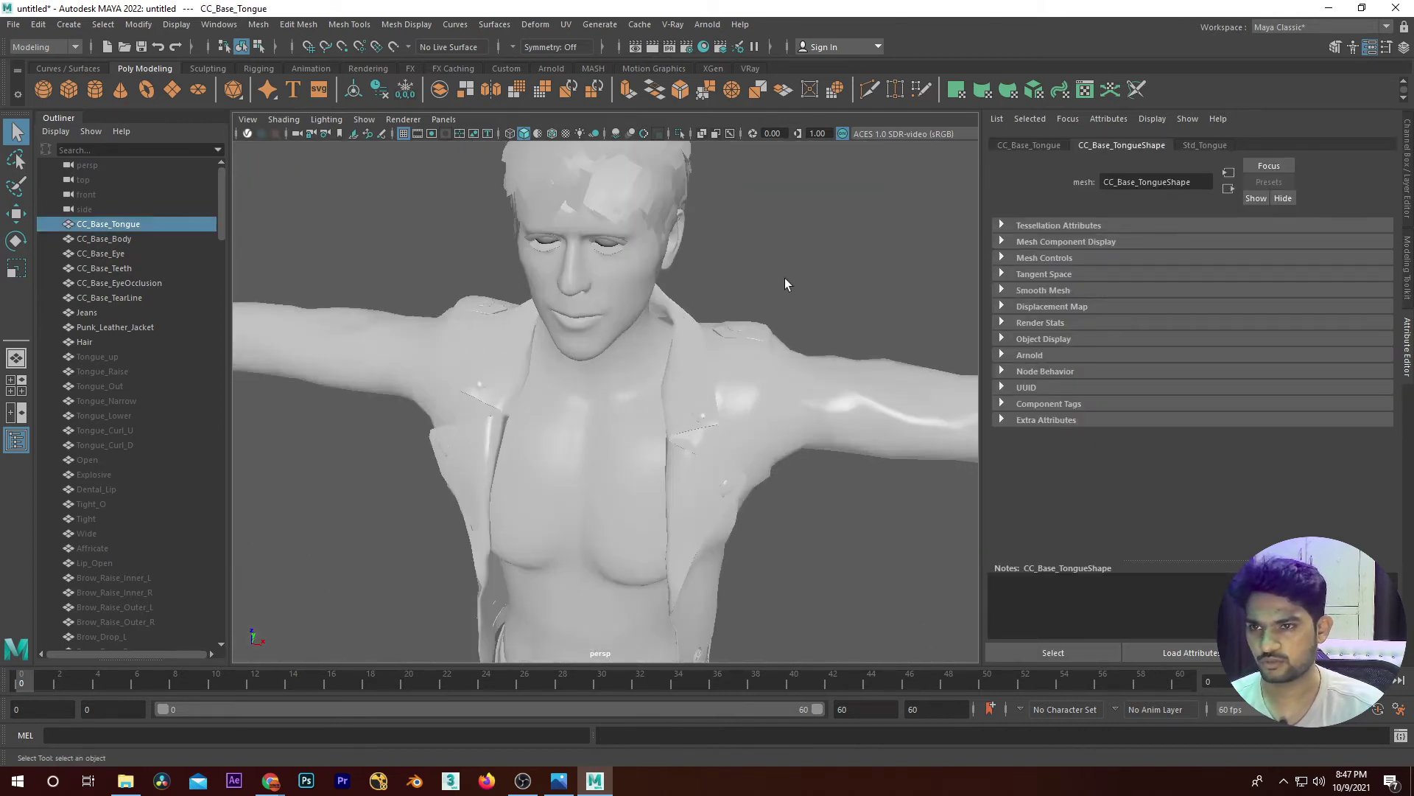
{"action": "left_click_drag", "start_coordinate": [784, 277], "coordinate": [807, 271], "text": "alt"}
Inspect the body, leather jacket, hair and jeans meshes by selecting each in turn.
{"action": "left_click", "coordinate": [661, 351]}
{"action": "left_click_drag", "start_coordinate": [727, 306], "coordinate": [680, 333], "text": "alt"}
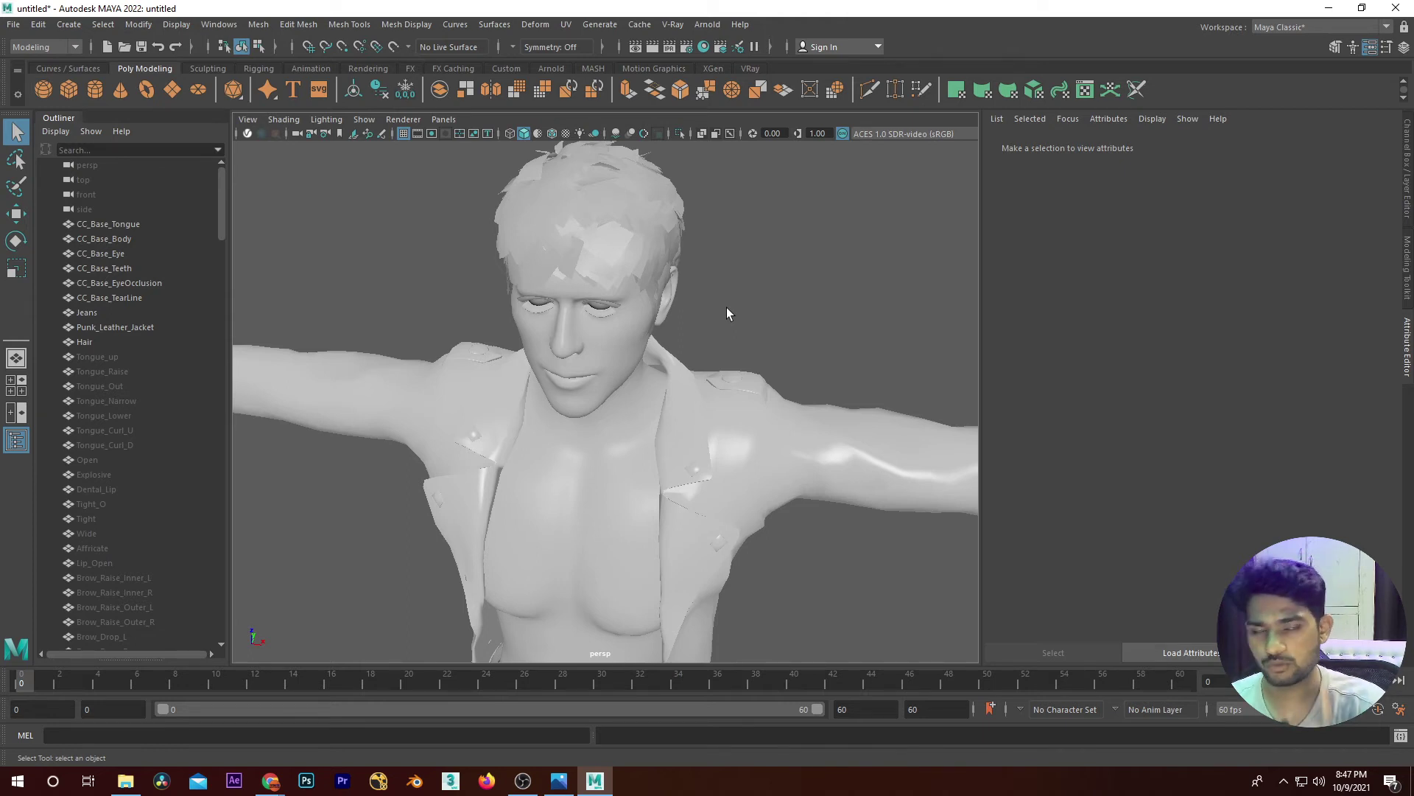
{"action": "left_click", "coordinate": [617, 334]}
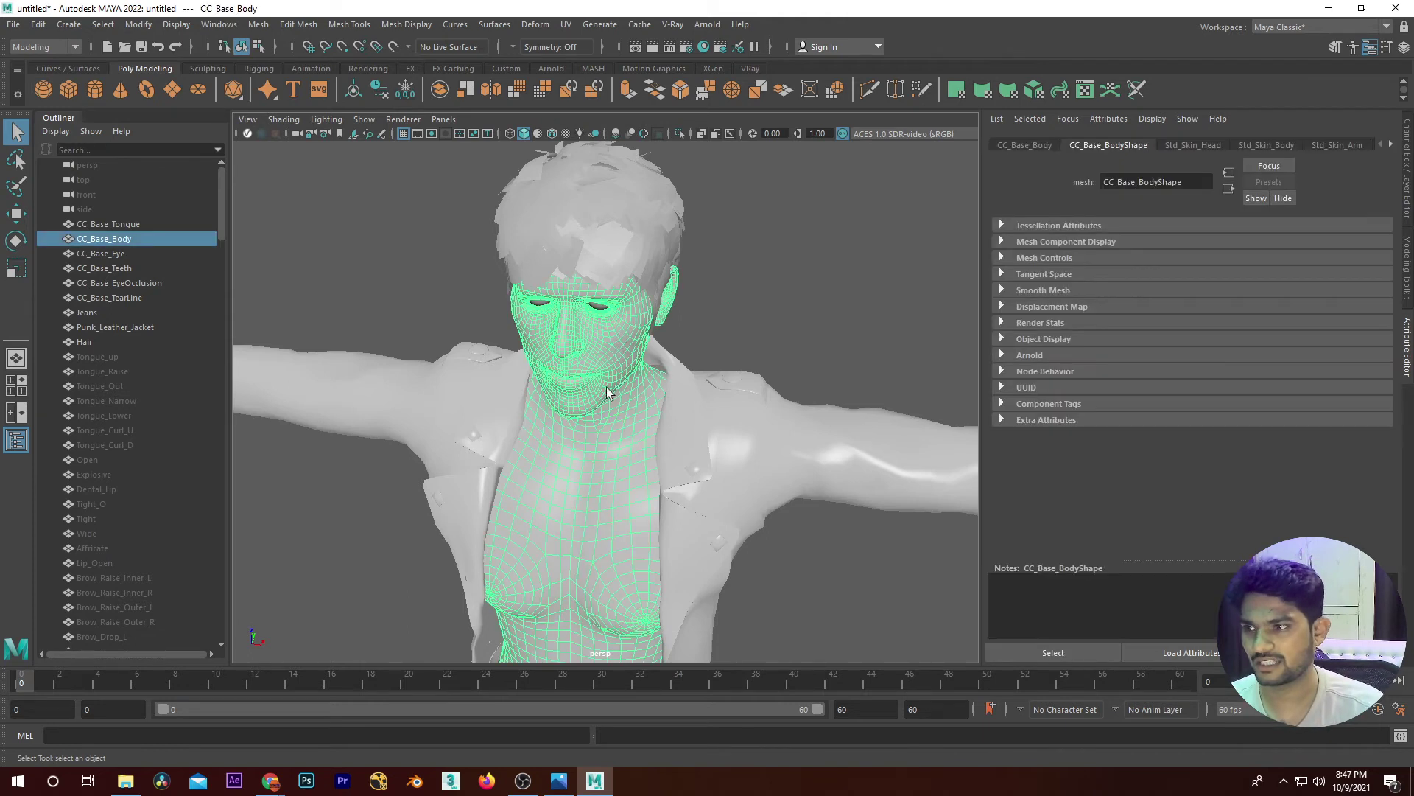
{"action": "left_click", "coordinate": [801, 445]}
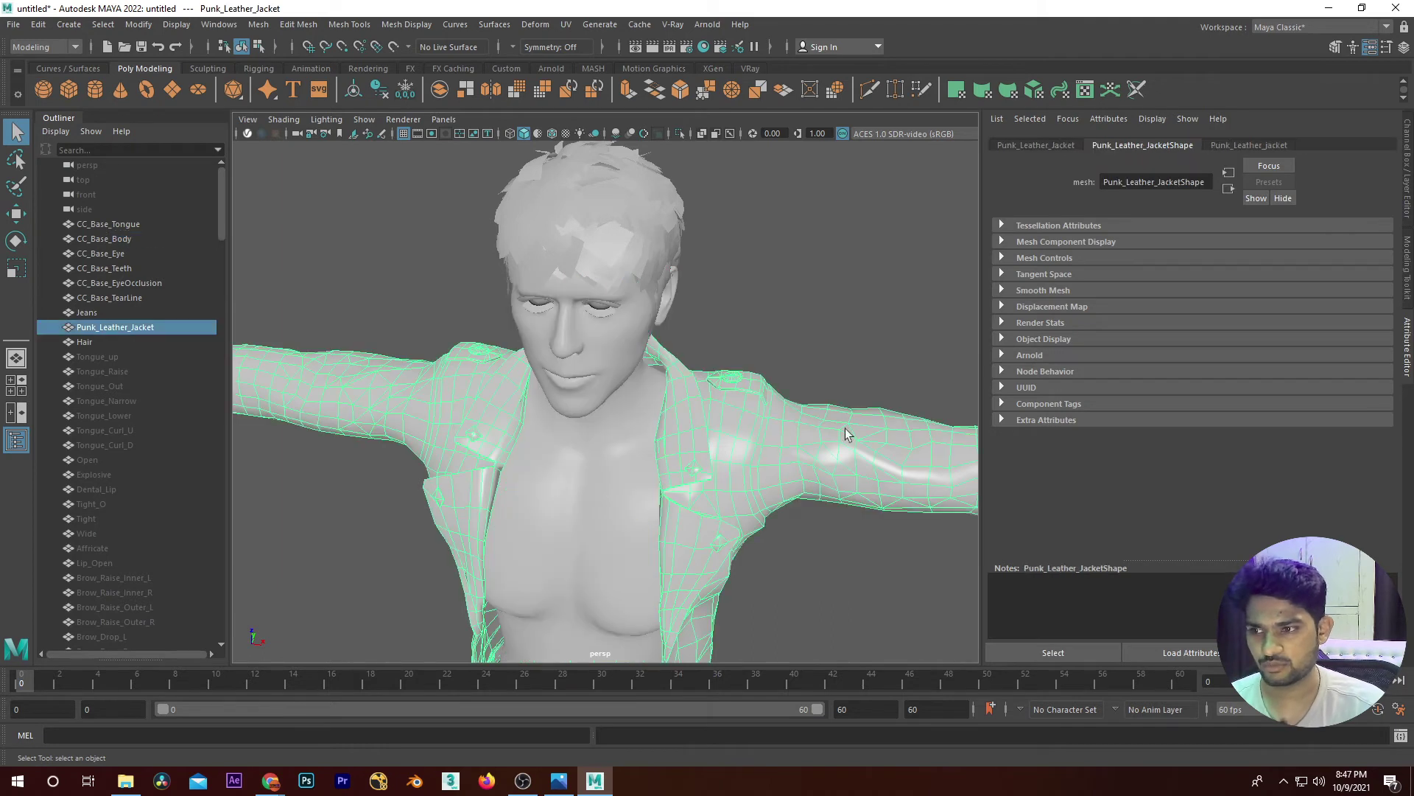
{"action": "left_click", "coordinate": [612, 310]}
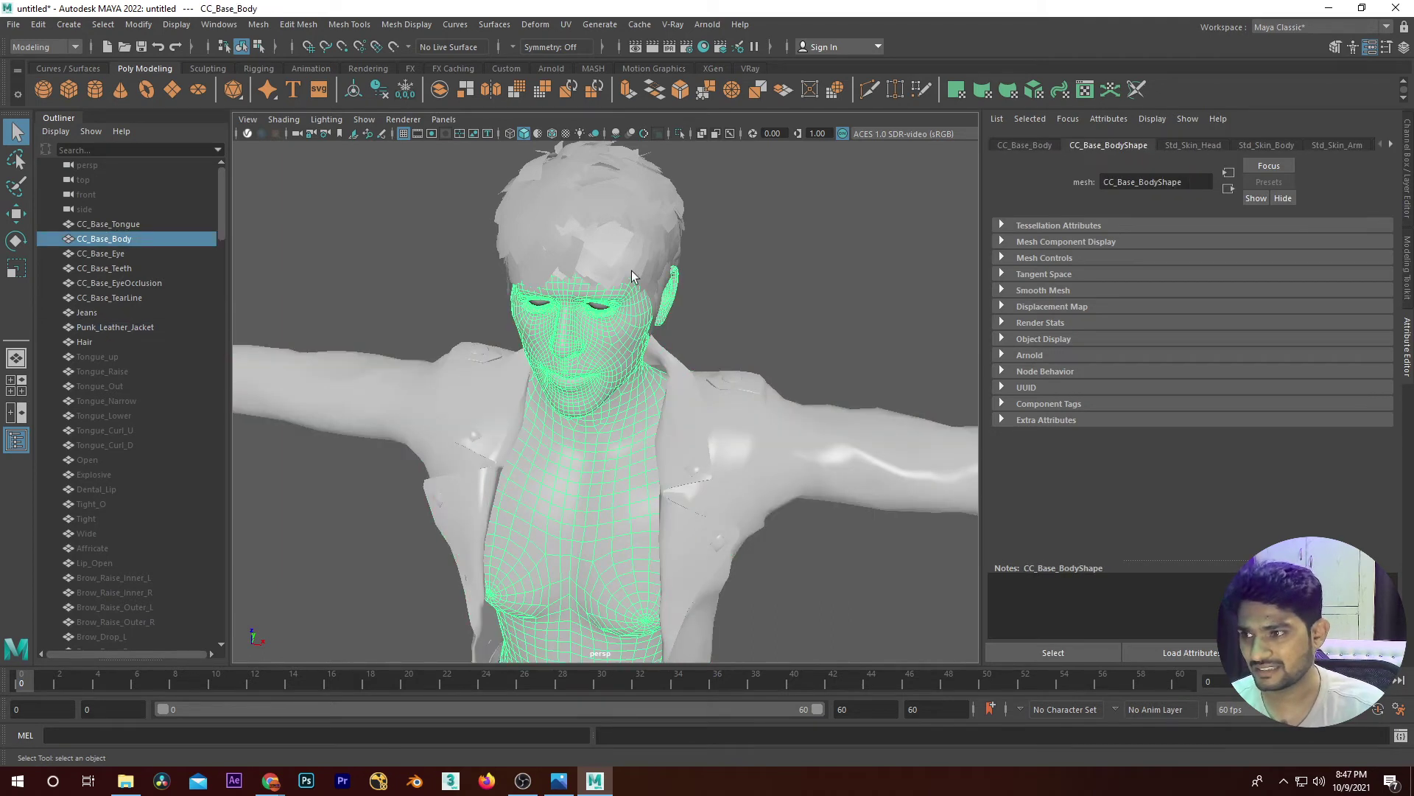
{"action": "left_click", "coordinate": [616, 229]}
{"action": "scroll", "coordinate": [734, 369], "scroll_direction": "down", "scroll_amount": 5}
{"action": "left_click", "coordinate": [608, 401]}
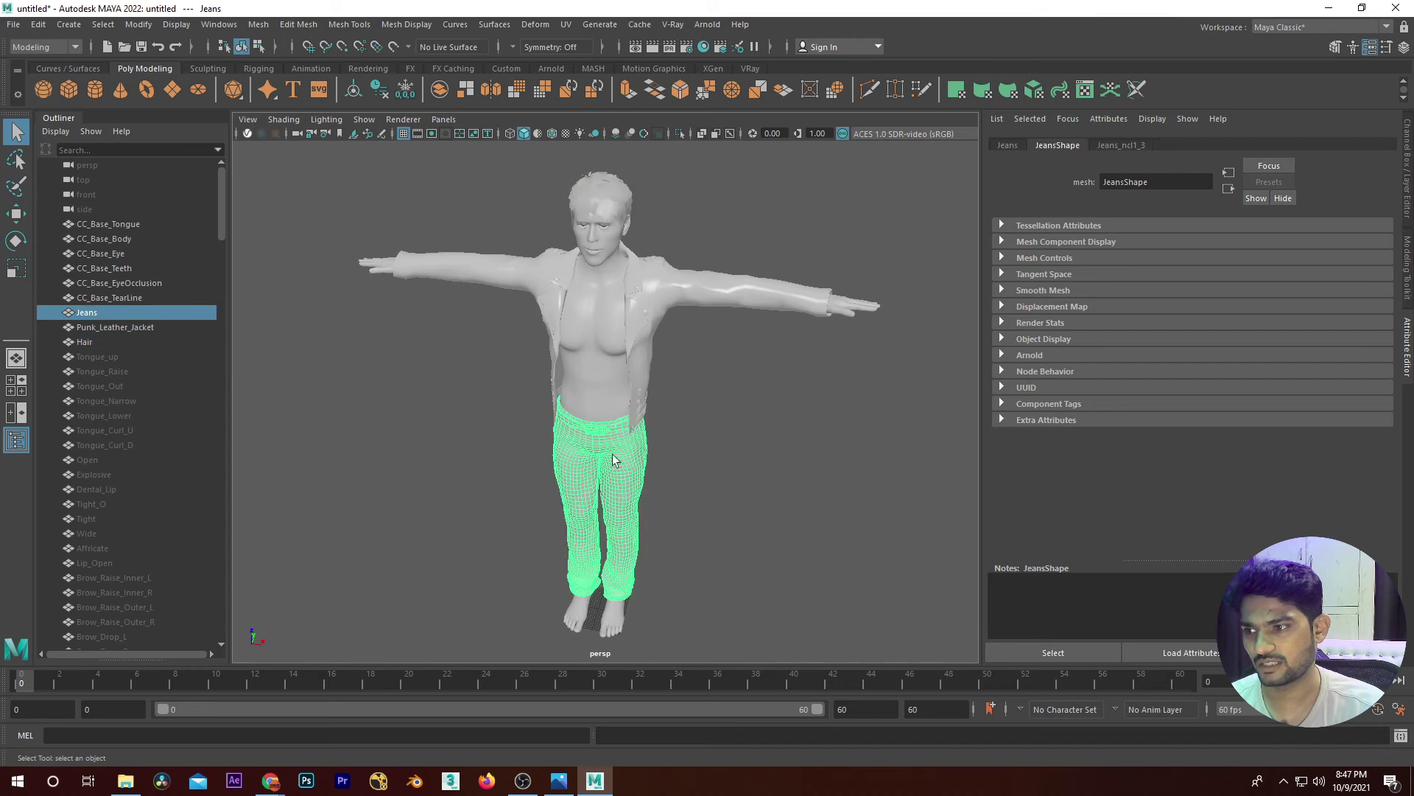
{"action": "scroll", "coordinate": [663, 395], "scroll_direction": "up", "scroll_amount": 3}
{"action": "scroll", "coordinate": [652, 504], "scroll_direction": "up", "scroll_amount": 2}
{"action": "left_click", "coordinate": [652, 504]}
Marquee-select every mesh from CC_Base_Tongue through Hair in the Outliner.
{"action": "scroll", "coordinate": [727, 458], "scroll_direction": "down", "scroll_amount": 3}
{"action": "scroll", "coordinate": [762, 480], "scroll_direction": "down", "scroll_amount": 2}
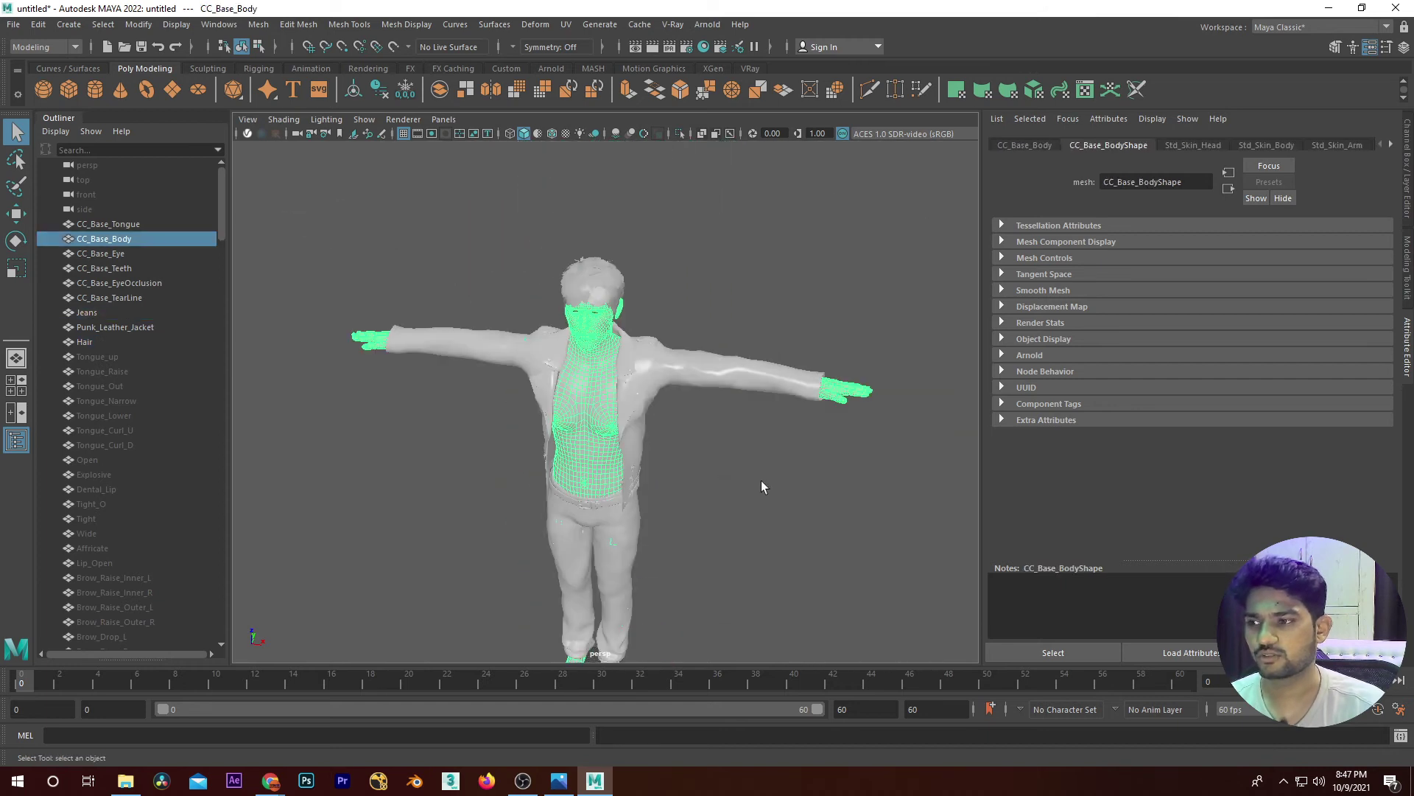
{"action": "scroll", "coordinate": [776, 448], "scroll_direction": "up", "scroll_amount": 1}
{"action": "scroll", "coordinate": [795, 528], "scroll_direction": "up", "scroll_amount": 3}
{"action": "scroll", "coordinate": [838, 430], "scroll_direction": "down", "scroll_amount": 2}
{"action": "left_click", "coordinate": [754, 294]}
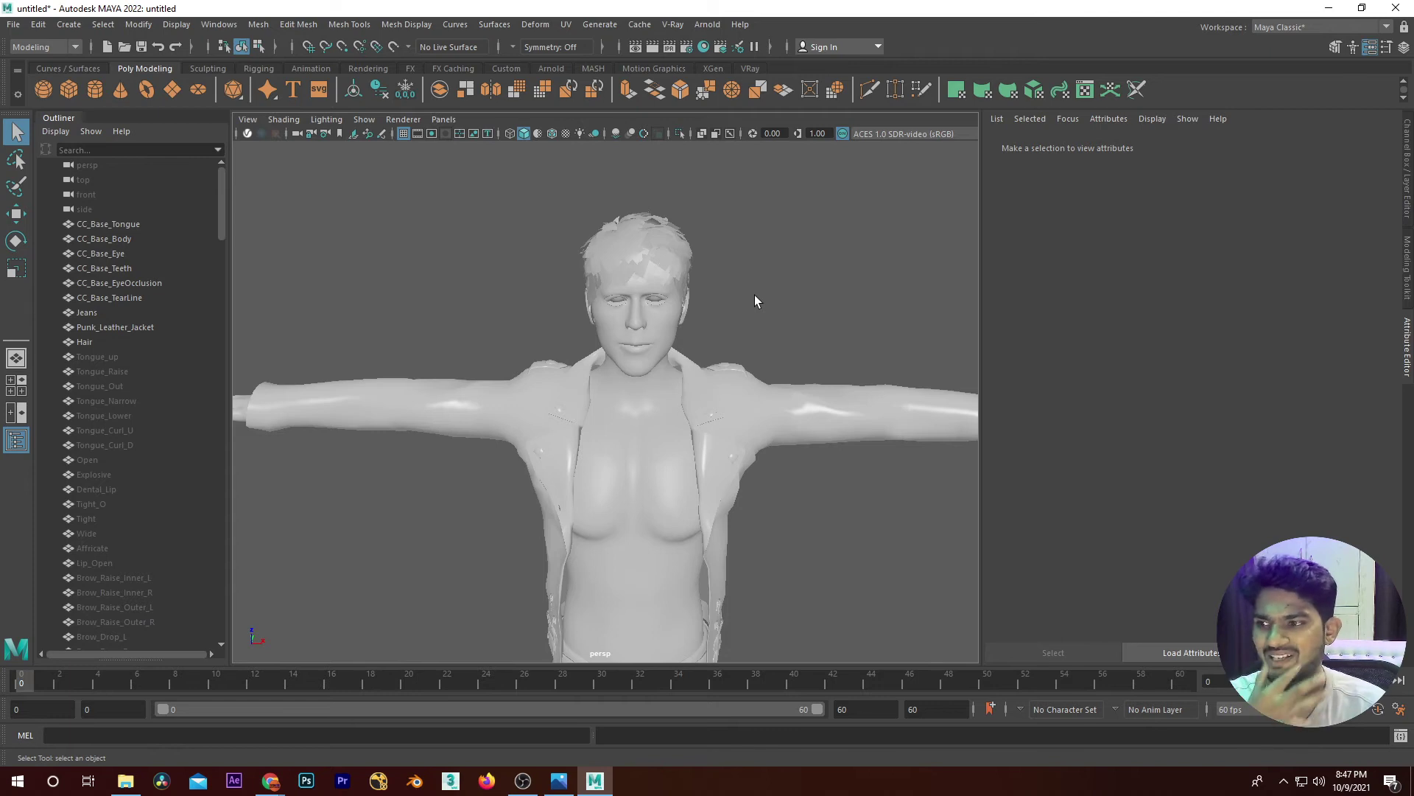
{"action": "scroll", "coordinate": [754, 294], "scroll_direction": "down", "scroll_amount": 3}
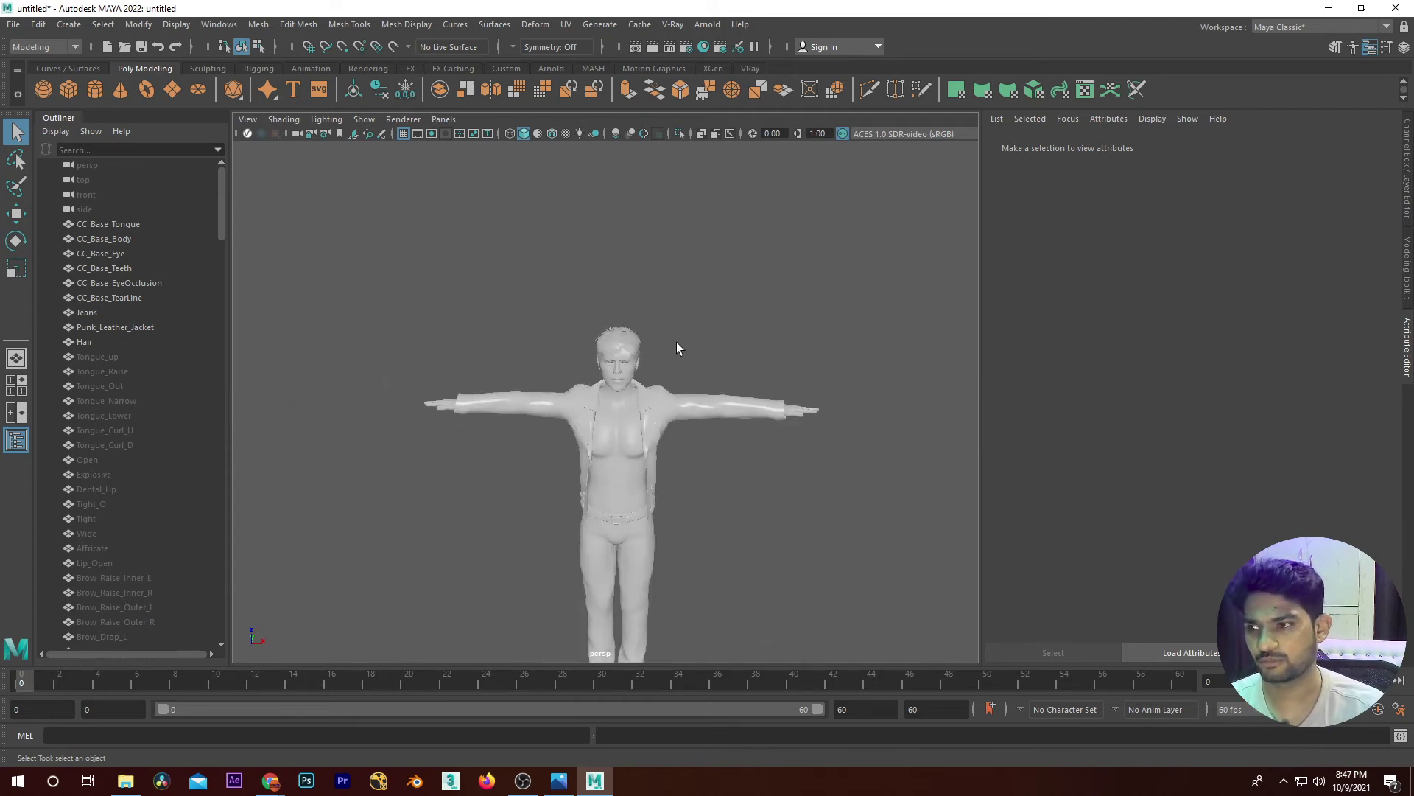
{"action": "scroll", "coordinate": [810, 308], "scroll_direction": "down", "scroll_amount": 3}
{"action": "left_click_drag", "start_coordinate": [842, 261], "coordinate": [589, 551]}
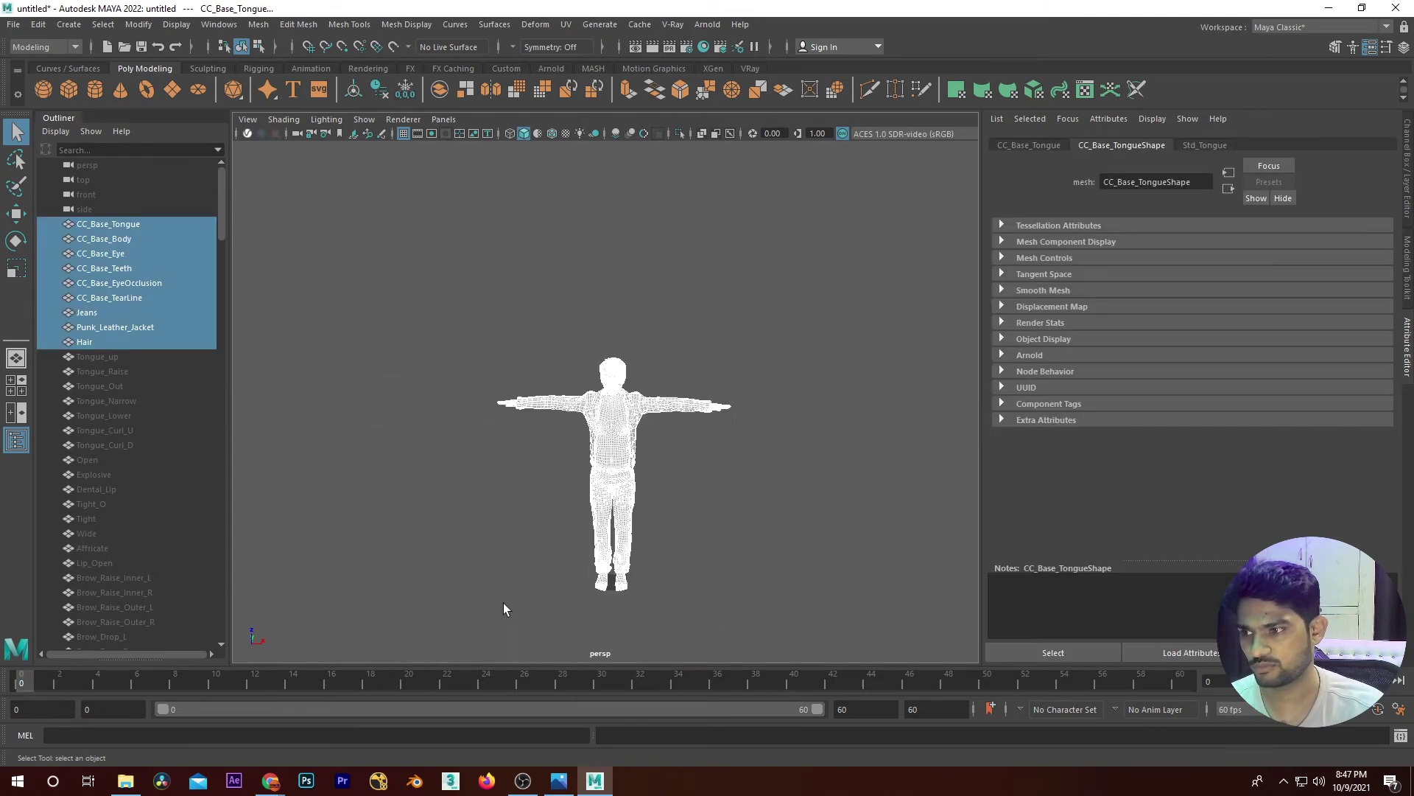
Combine the selected meshes using the shelf's Combine, then select the resulting CC_Base_Teeth1 mesh.
{"action": "scroll", "coordinate": [701, 339], "scroll_direction": "up", "scroll_amount": 5}
{"action": "scroll", "coordinate": [701, 339], "scroll_direction": "up", "scroll_amount": 3}
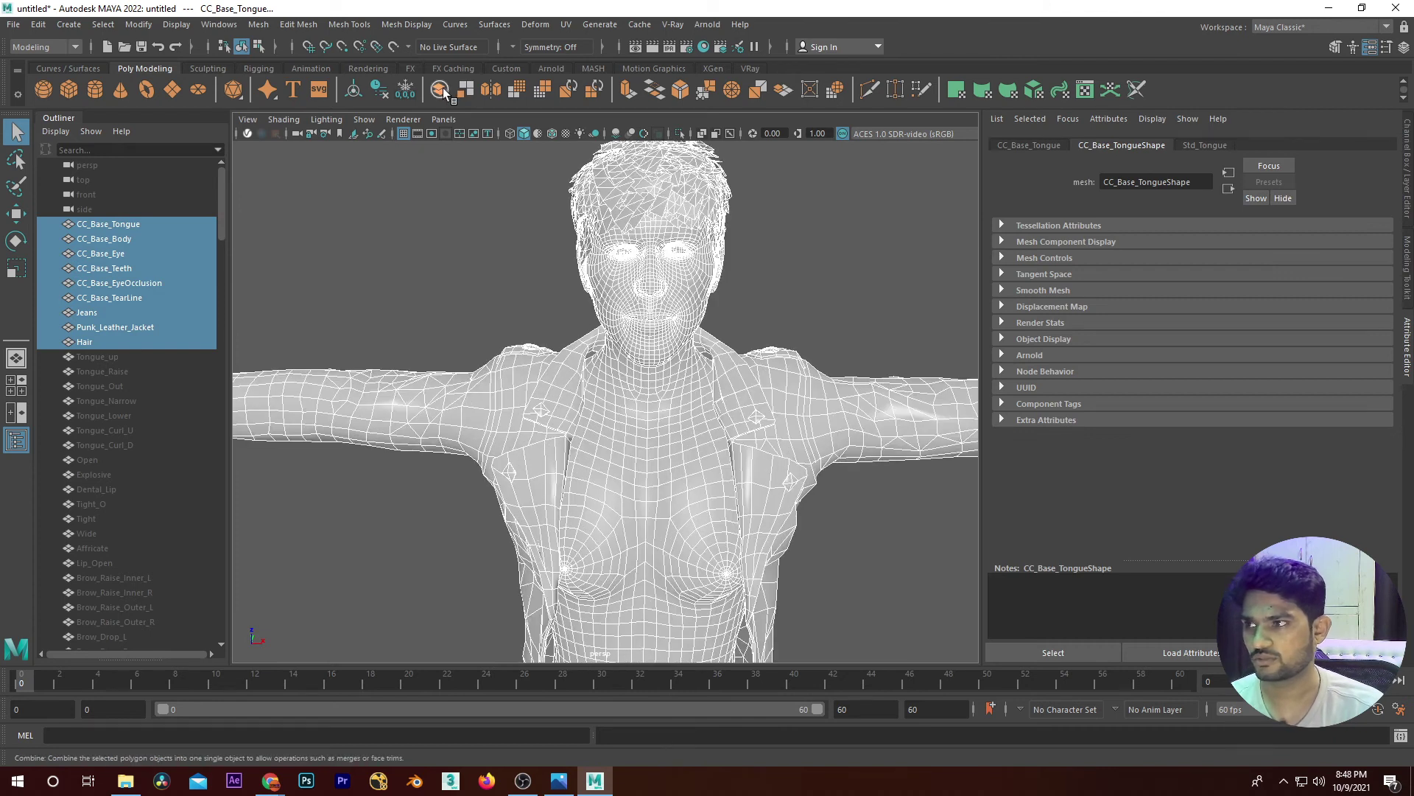
{"action": "left_click", "coordinate": [443, 87]}
{"action": "left_click", "coordinate": [483, 317]}
{"action": "left_click", "coordinate": [470, 377]}
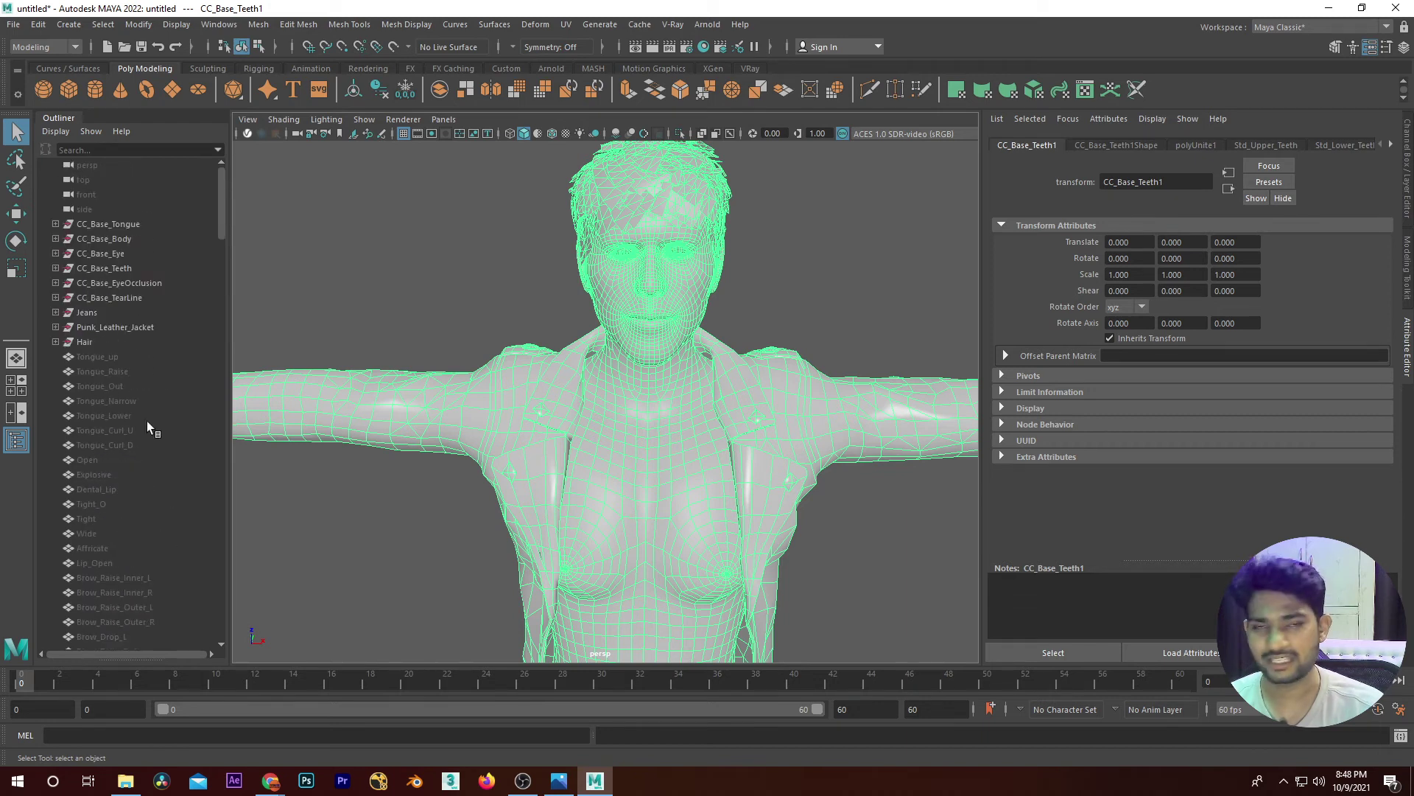
Select the leftover jeans object sets in the Outliner and delete them.
{"action": "left_click", "coordinate": [211, 26]}
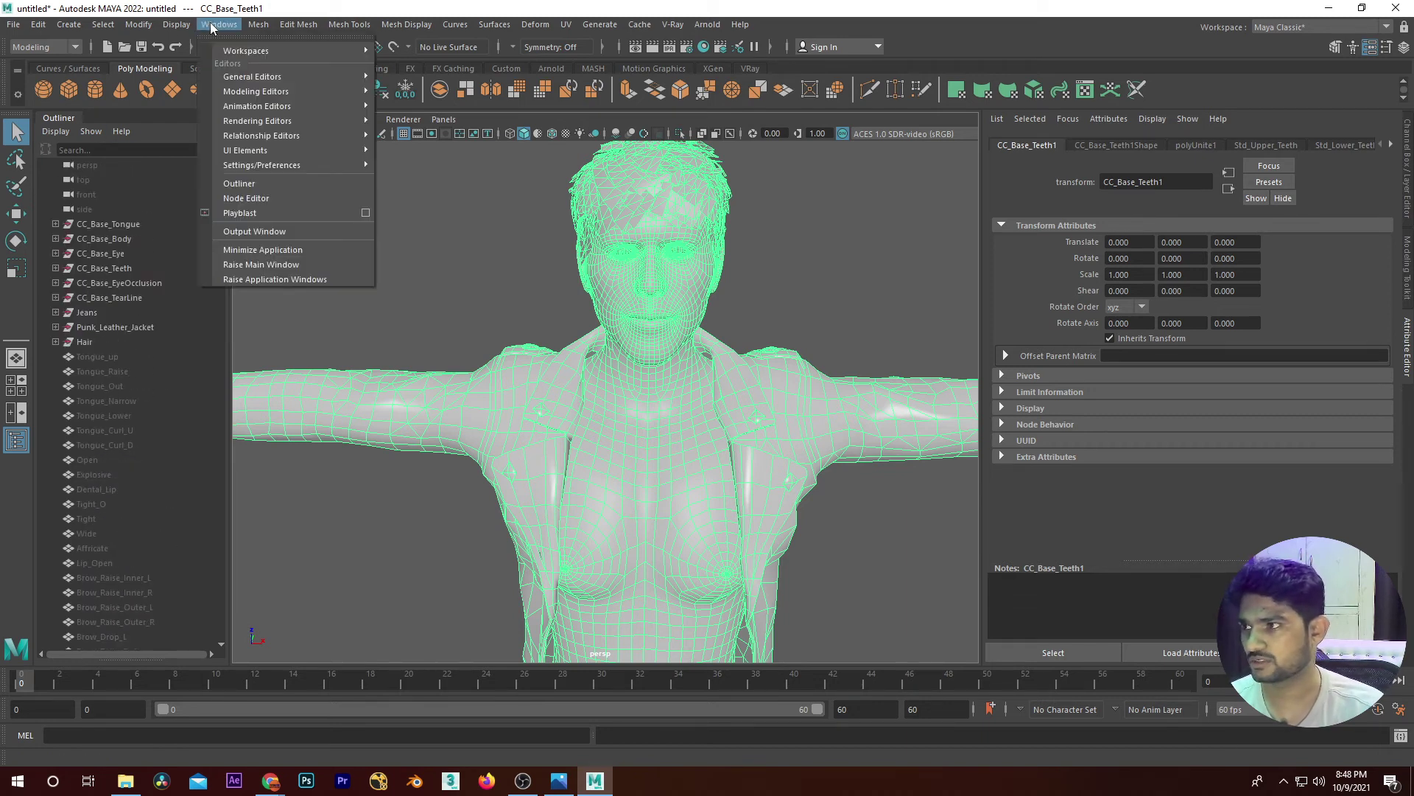
{"action": "left_click", "coordinate": [252, 183]}
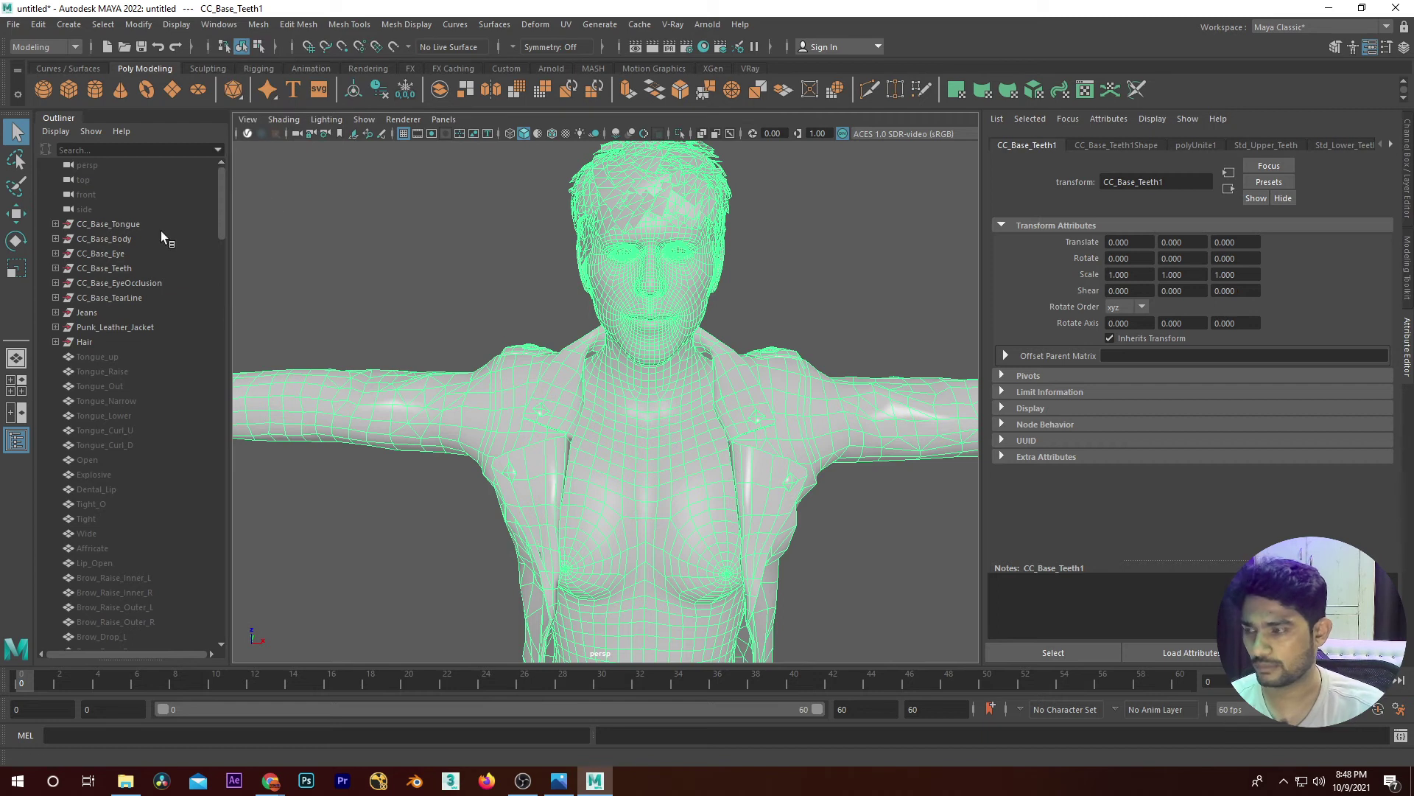
{"action": "scroll", "coordinate": [121, 465], "scroll_direction": "down", "scroll_amount": 5}
{"action": "scroll", "coordinate": [165, 280], "scroll_direction": "down", "scroll_amount": 5}
{"action": "scroll", "coordinate": [131, 516], "scroll_direction": "down", "scroll_amount": 5}
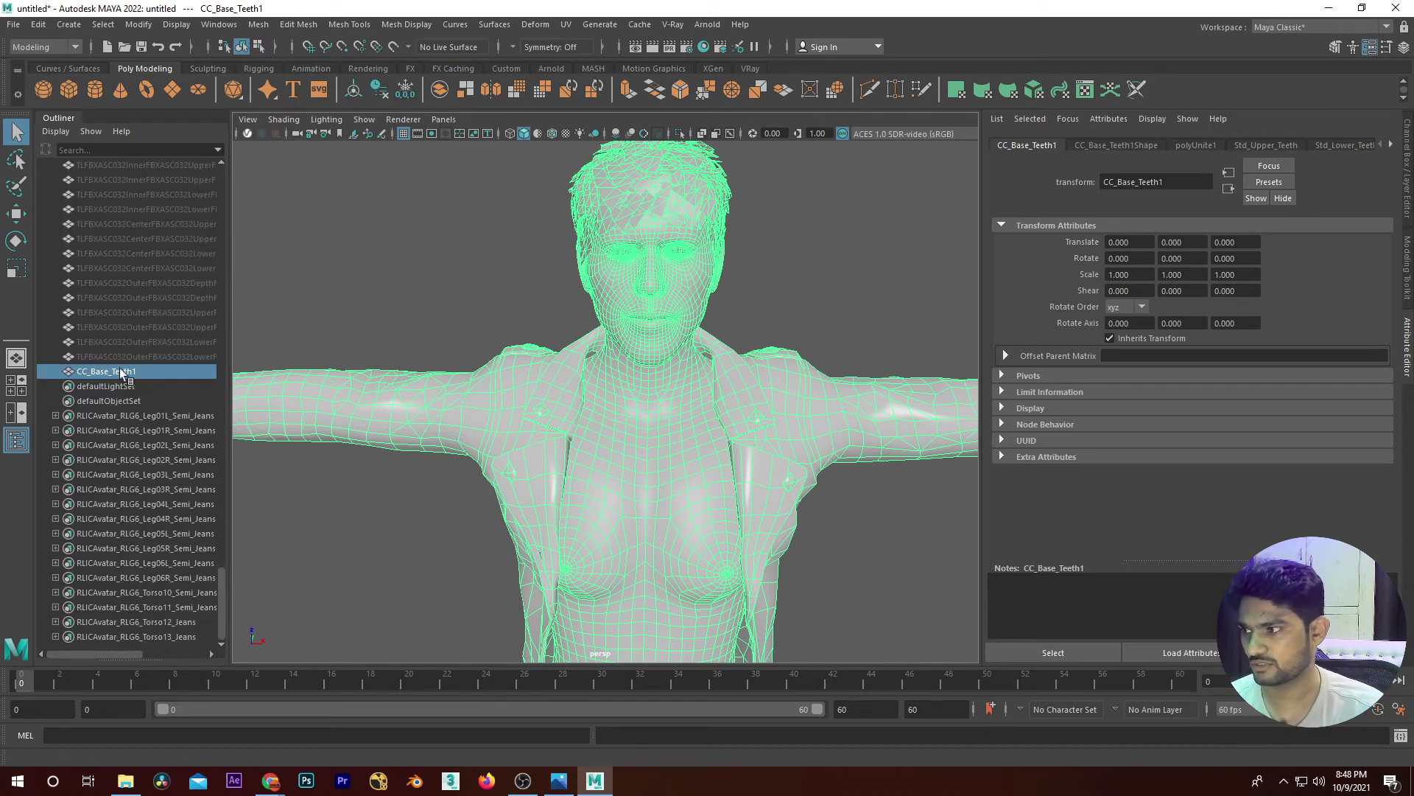
{"action": "left_click", "coordinate": [87, 416]}
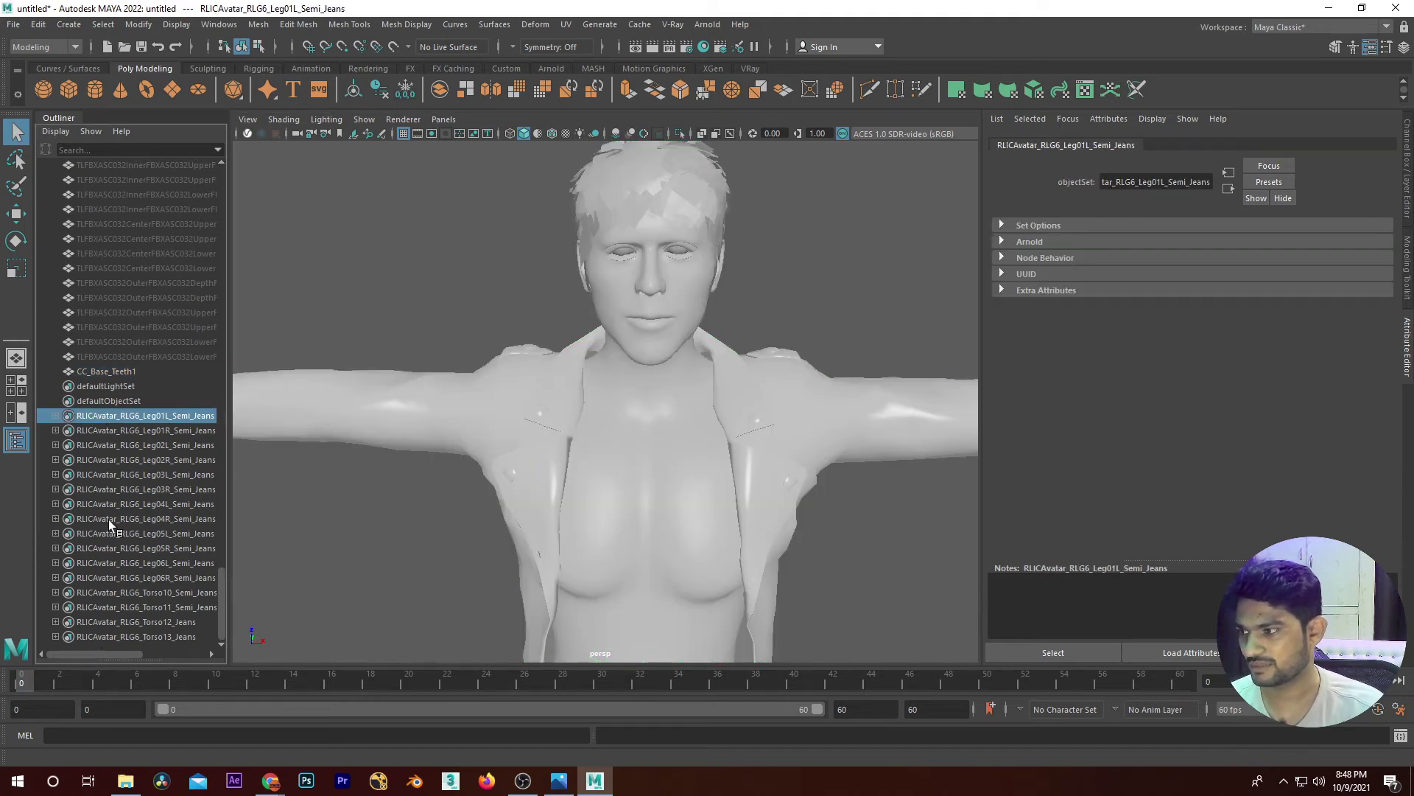
{"action": "left_click", "coordinate": [113, 636], "text": "shift"}
{"action": "key", "text": "Delete"}
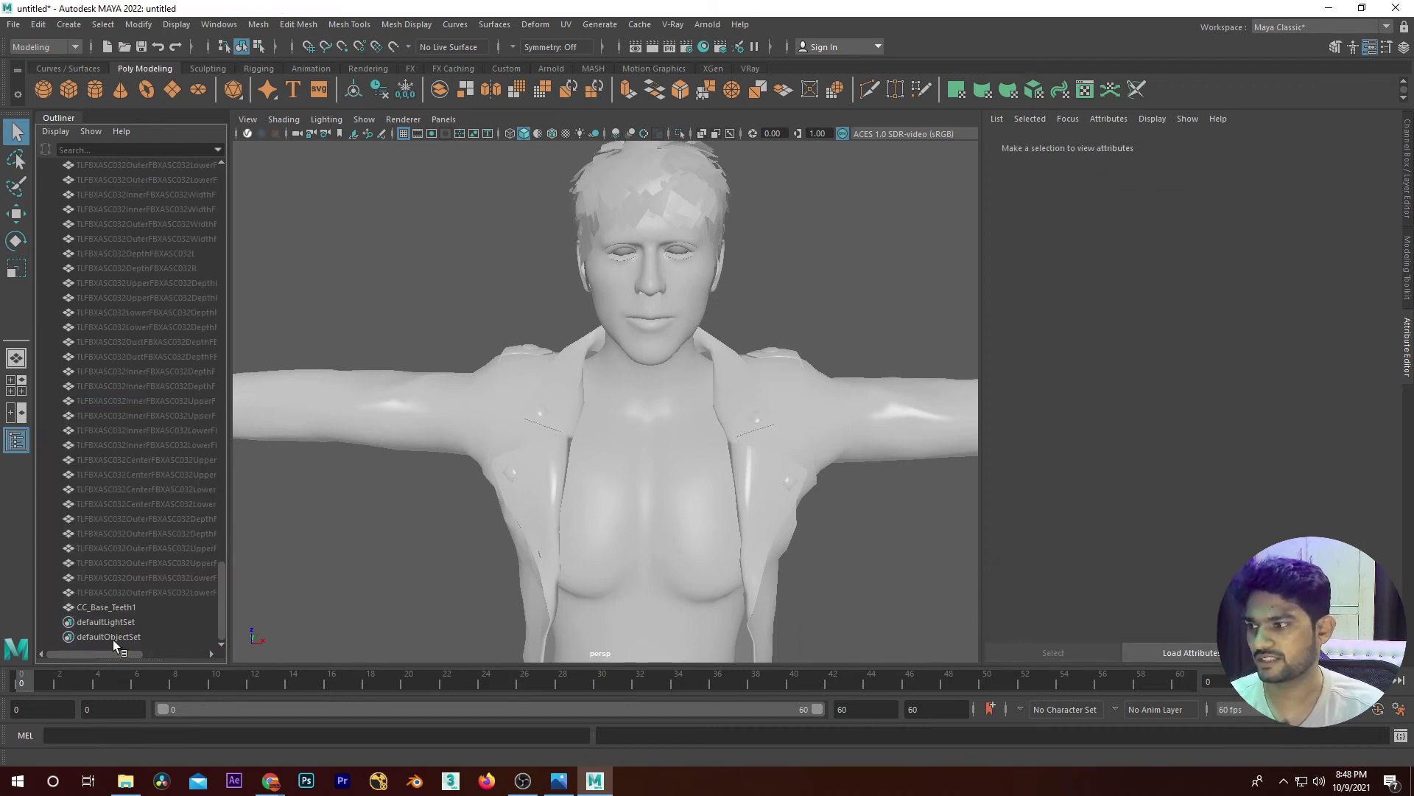
Delete the combined mesh's construction history through the Edit menu.
{"action": "key", "text": "a"}
{"action": "left_click", "coordinate": [630, 402]}
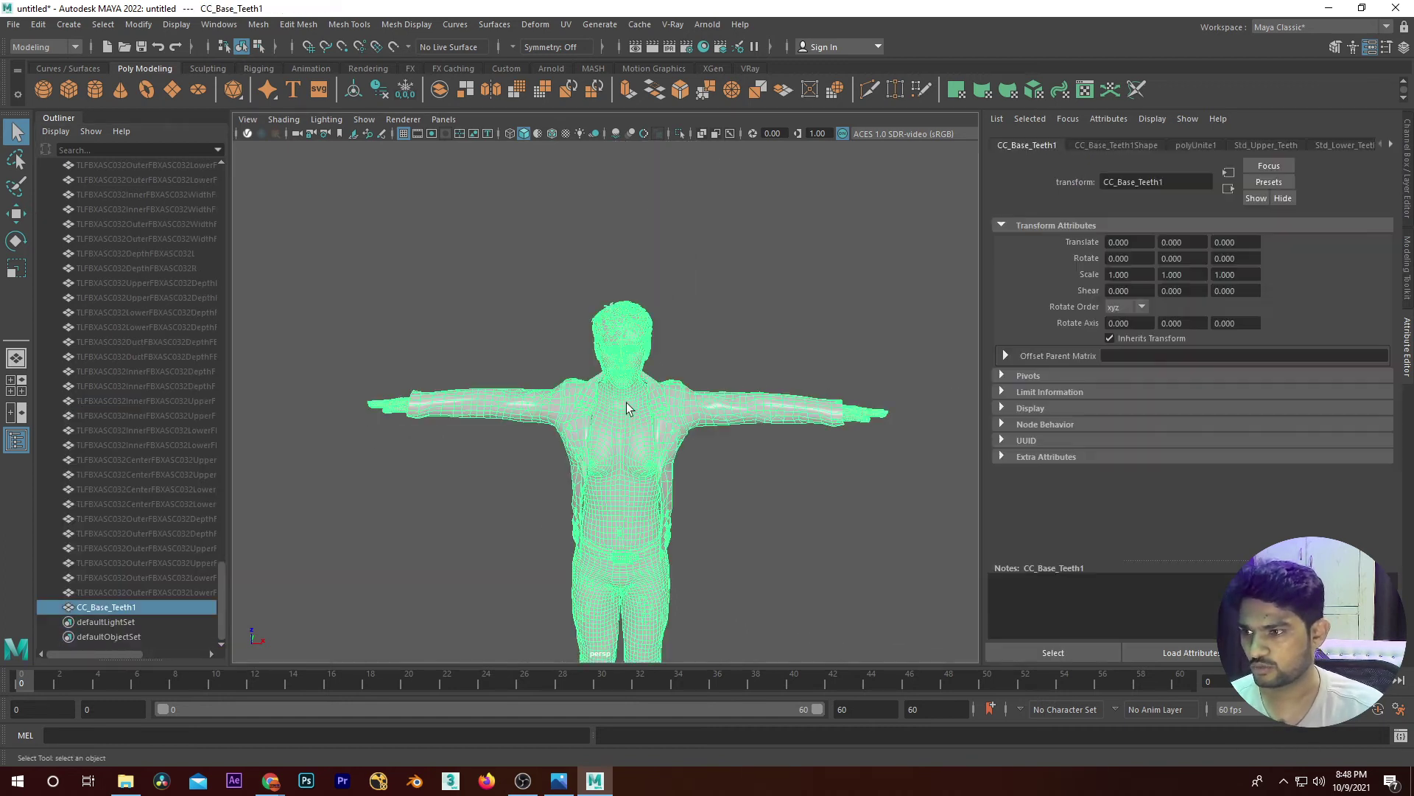
{"action": "left_click", "coordinate": [37, 24]}
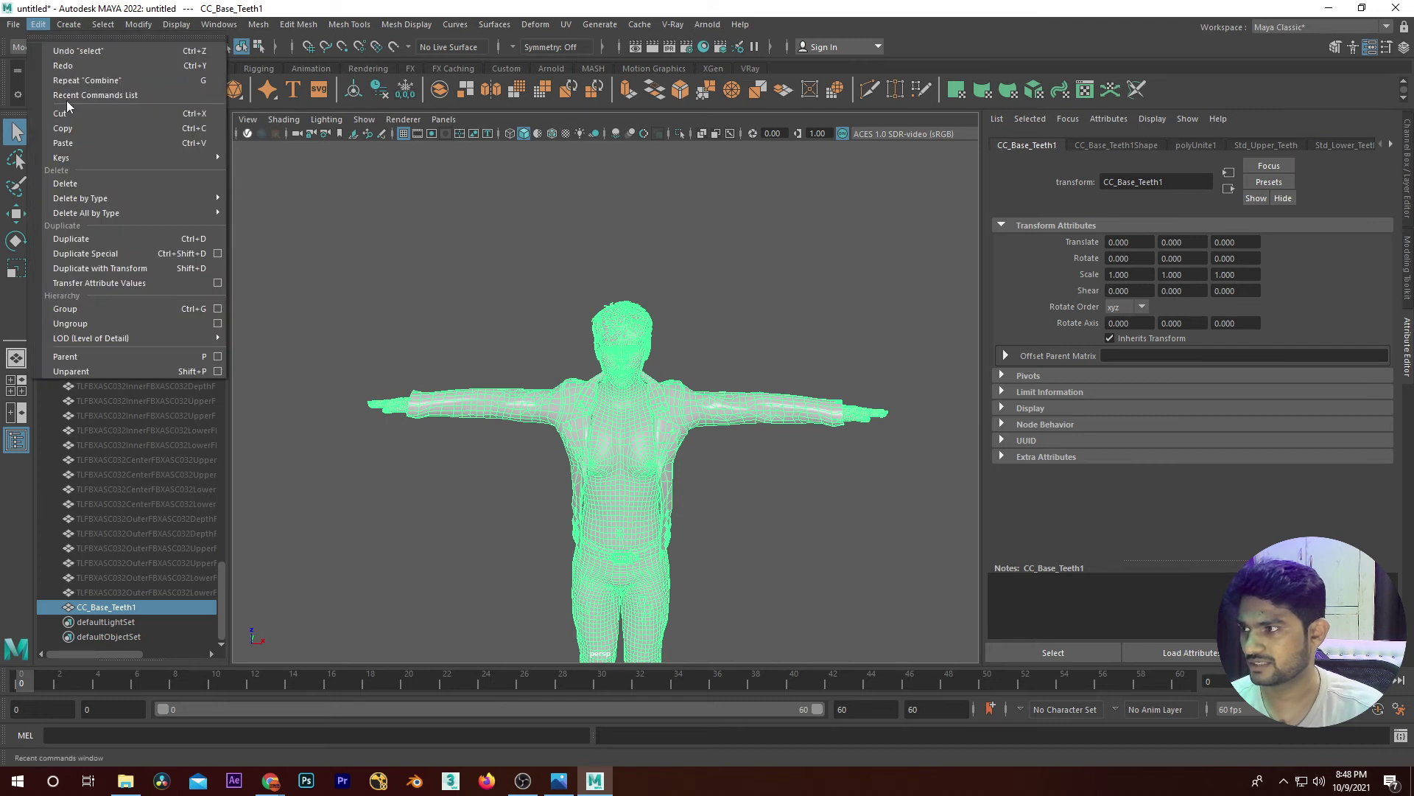
{"action": "left_click", "coordinate": [274, 213]}
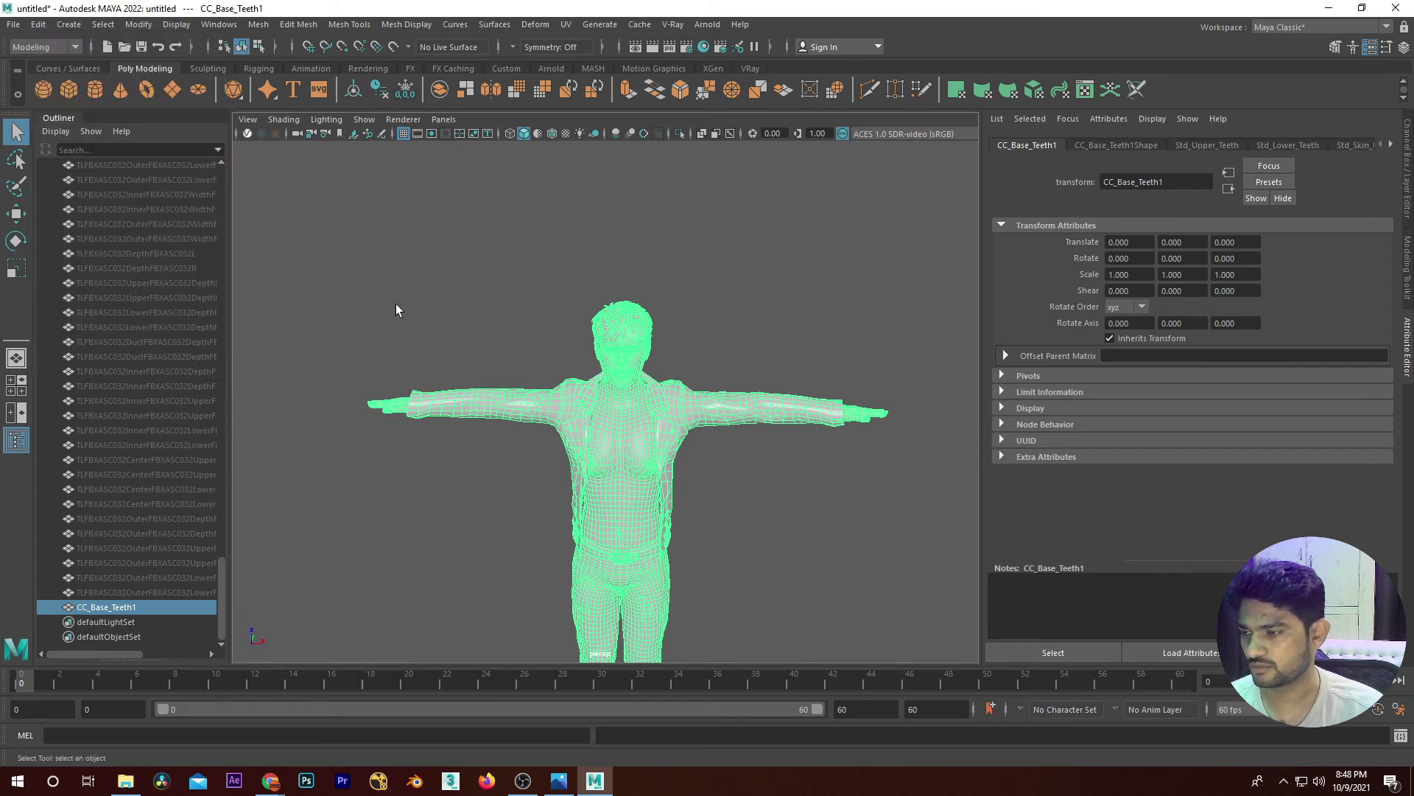
{"action": "scroll", "coordinate": [128, 298], "scroll_direction": "up", "scroll_amount": 15}
{"action": "left_click", "coordinate": [722, 352]}
{"action": "left_click", "coordinate": [624, 337]}
Shift-select the remaining TLFBXASC nodes, delete them, and reselect CC_Base_Teeth1.
{"action": "left_click", "coordinate": [114, 225]}
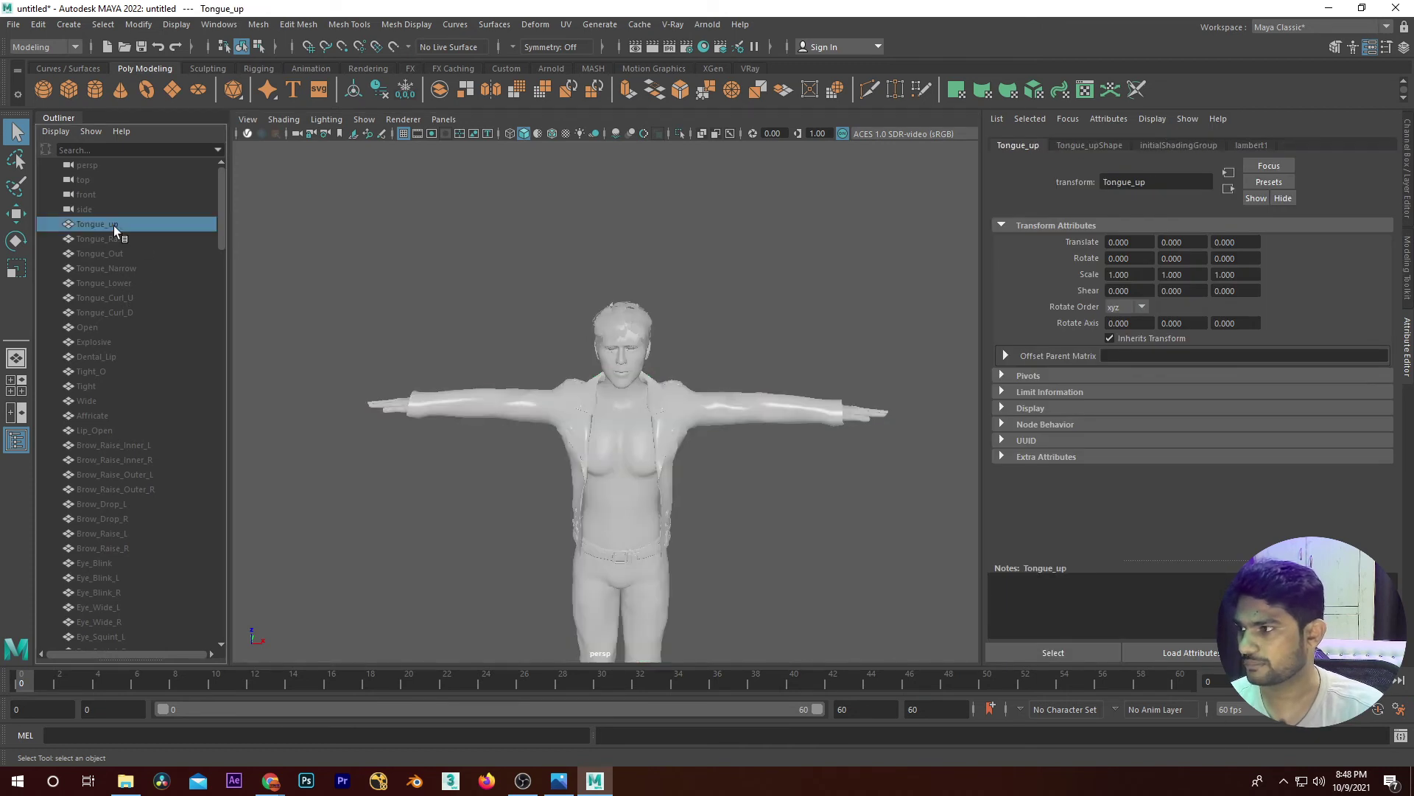
{"action": "scroll", "coordinate": [140, 435], "scroll_direction": "down", "scroll_amount": 3}
{"action": "scroll", "coordinate": [148, 435], "scroll_direction": "down", "scroll_amount": 4}
{"action": "scroll", "coordinate": [148, 435], "scroll_direction": "down", "scroll_amount": 4}
{"action": "scroll", "coordinate": [148, 435], "scroll_direction": "down", "scroll_amount": 3}
{"action": "scroll", "coordinate": [148, 434], "scroll_direction": "down", "scroll_amount": 3}
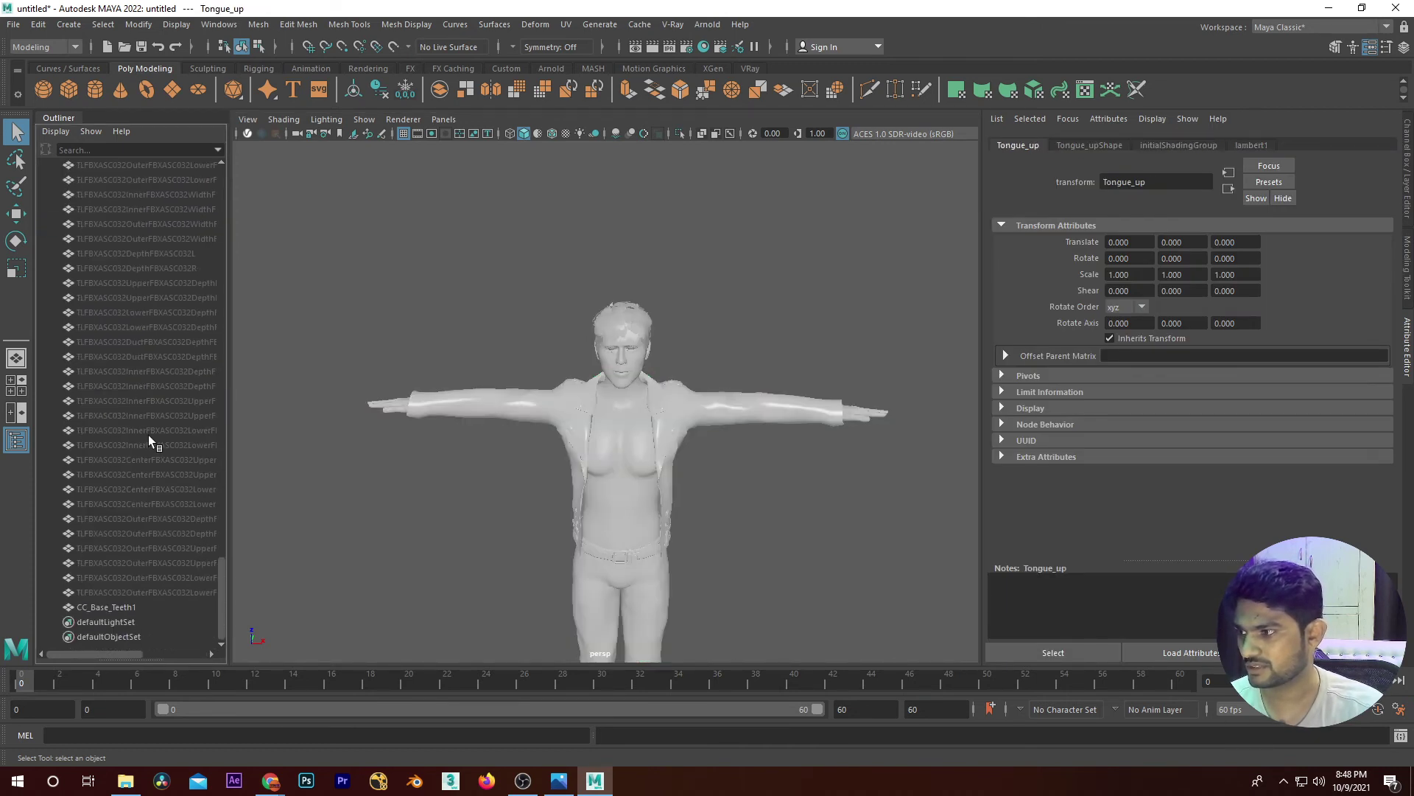
{"action": "left_click", "coordinate": [107, 589], "text": "shift"}
{"action": "key", "text": "Delete"}
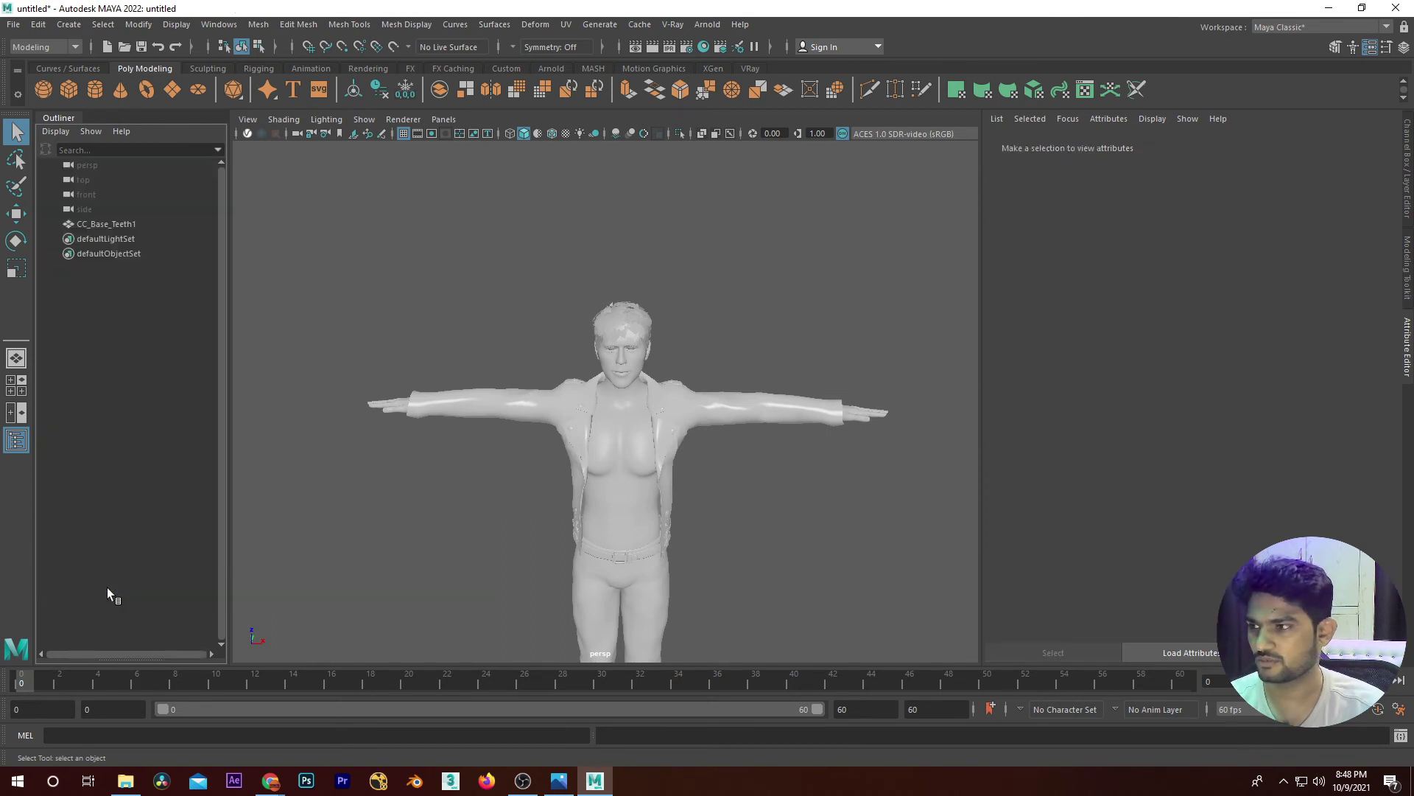
{"action": "left_click", "coordinate": [112, 223]}
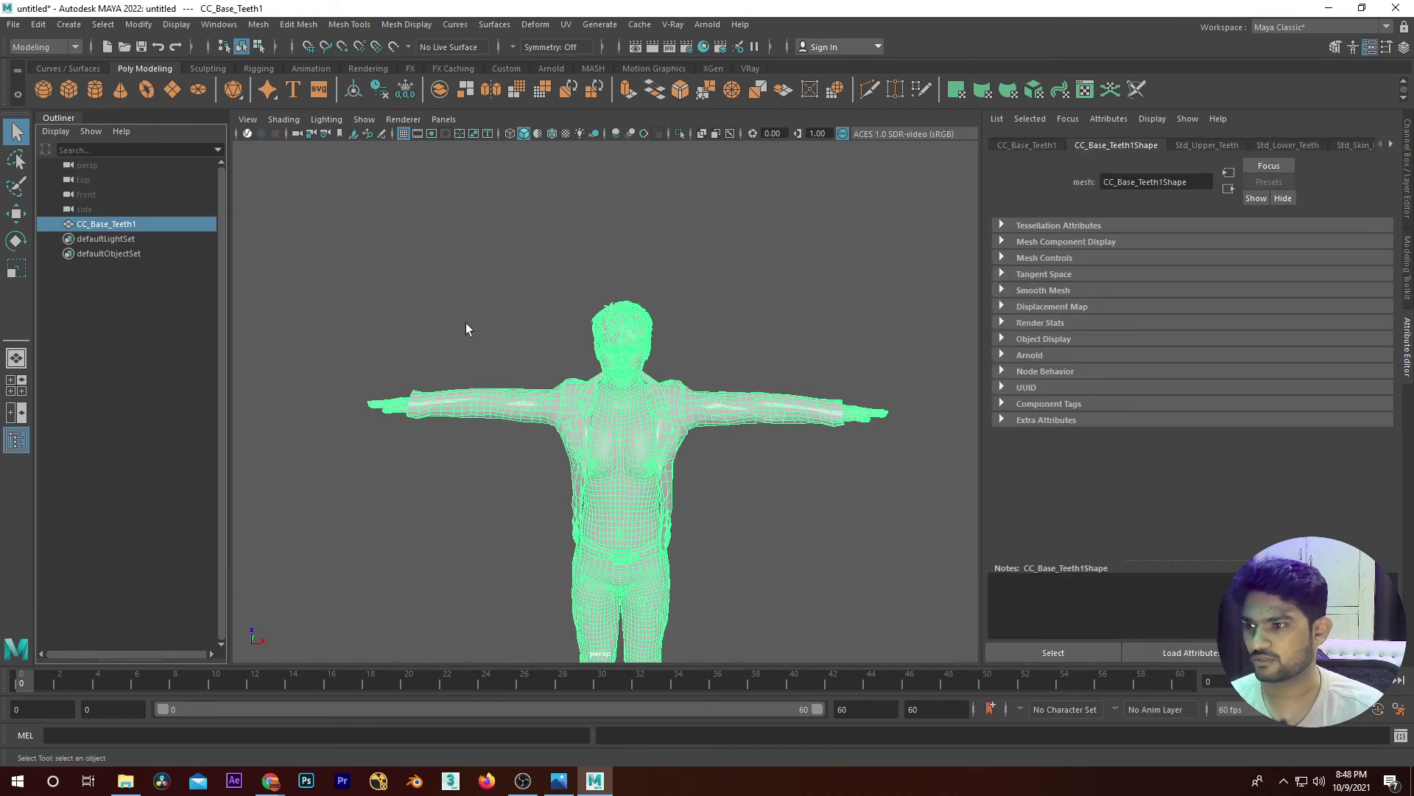
Zoom and orbit around the character, deselecting and reselecting its mesh.
{"action": "left_click", "coordinate": [685, 316]}
{"action": "scroll", "coordinate": [693, 346], "scroll_direction": "up", "scroll_amount": 5}
{"action": "scroll", "coordinate": [685, 406], "scroll_direction": "up", "scroll_amount": 3}
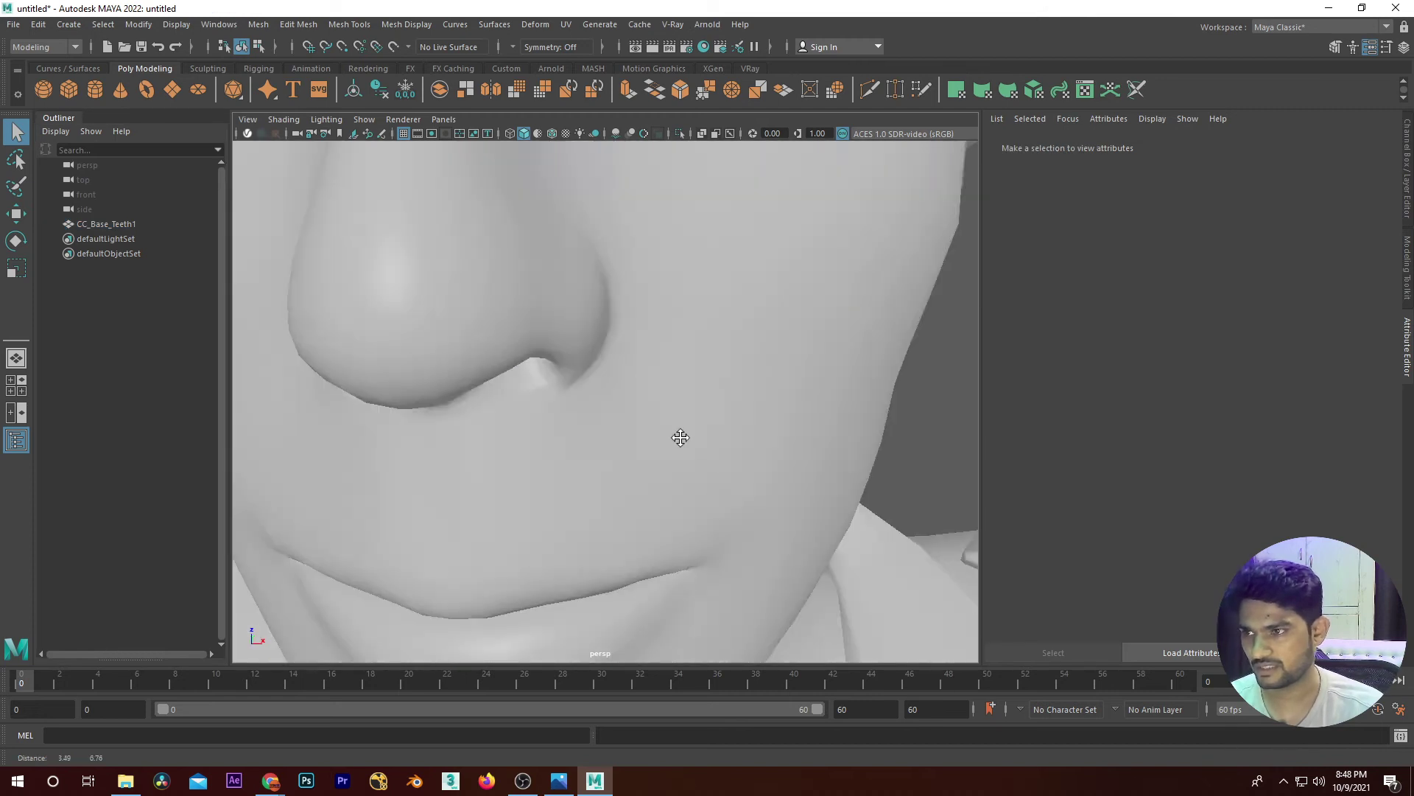
{"action": "scroll", "coordinate": [678, 427], "scroll_direction": "down", "scroll_amount": 10}
{"action": "scroll", "coordinate": [670, 347], "scroll_direction": "up", "scroll_amount": 5}
{"action": "left_click", "coordinate": [661, 360]}
{"action": "scroll", "coordinate": [663, 369], "scroll_direction": "down", "scroll_amount": 5}
{"action": "mouse_move", "coordinate": [663, 368]}
{"action": "left_mouse_down", "text": "alt"}
{"action": "mouse_move", "coordinate": [679, 394]}
{"action": "mouse_move", "coordinate": [717, 373]}
{"action": "mouse_move", "coordinate": [811, 380]}
{"action": "left_mouse_up", "text": "alt"}
Zoom the view in and out and reselect the character mesh.
{"action": "left_click", "coordinate": [666, 445]}
{"action": "left_click", "coordinate": [731, 339]}
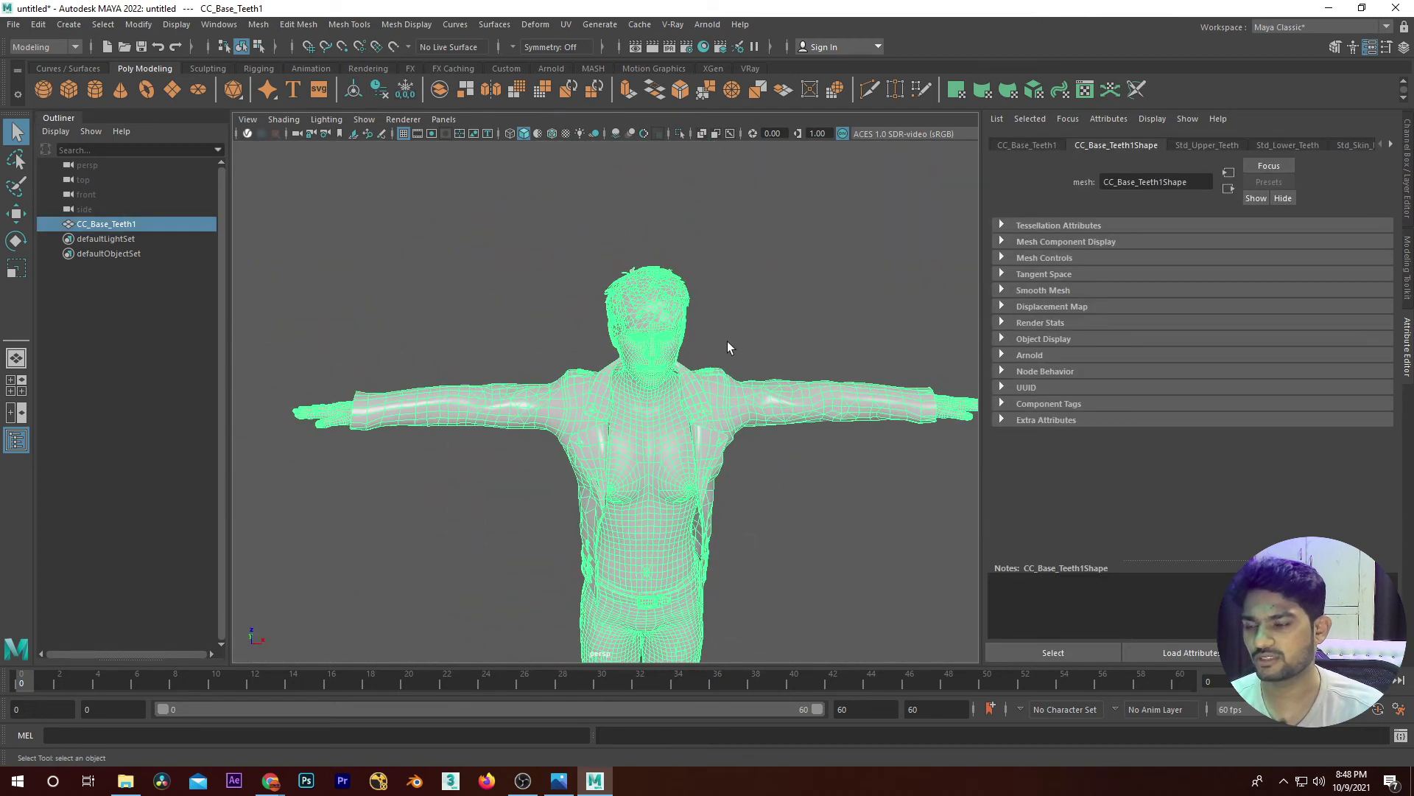
{"action": "scroll", "coordinate": [706, 324], "scroll_direction": "up", "scroll_amount": 4}
{"action": "scroll", "coordinate": [699, 321], "scroll_direction": "up", "scroll_amount": 3}
{"action": "scroll", "coordinate": [718, 327], "scroll_direction": "down", "scroll_amount": 2}
{"action": "scroll", "coordinate": [714, 313], "scroll_direction": "down", "scroll_amount": 2}
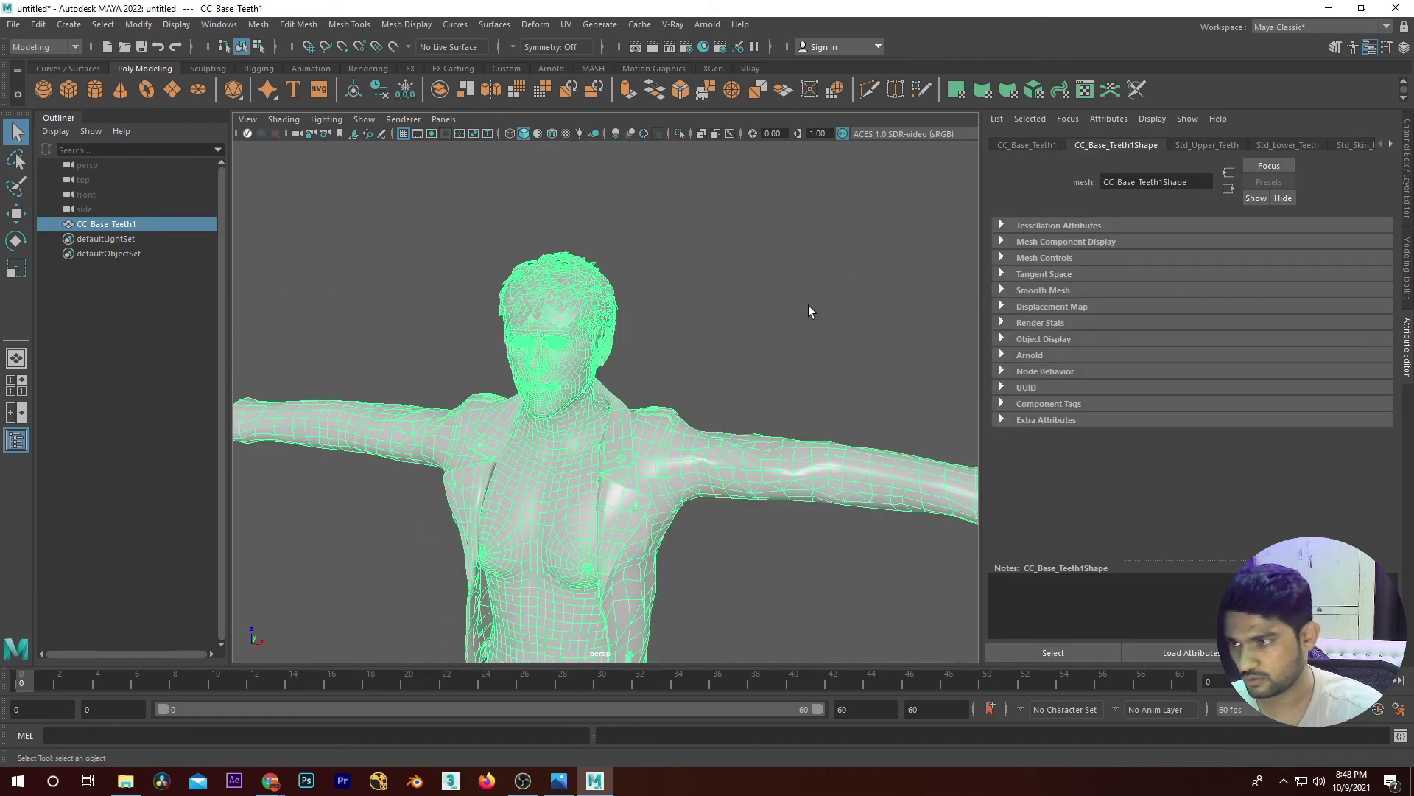
{"action": "left_click", "coordinate": [576, 453]}
{"action": "left_click", "coordinate": [577, 452]}
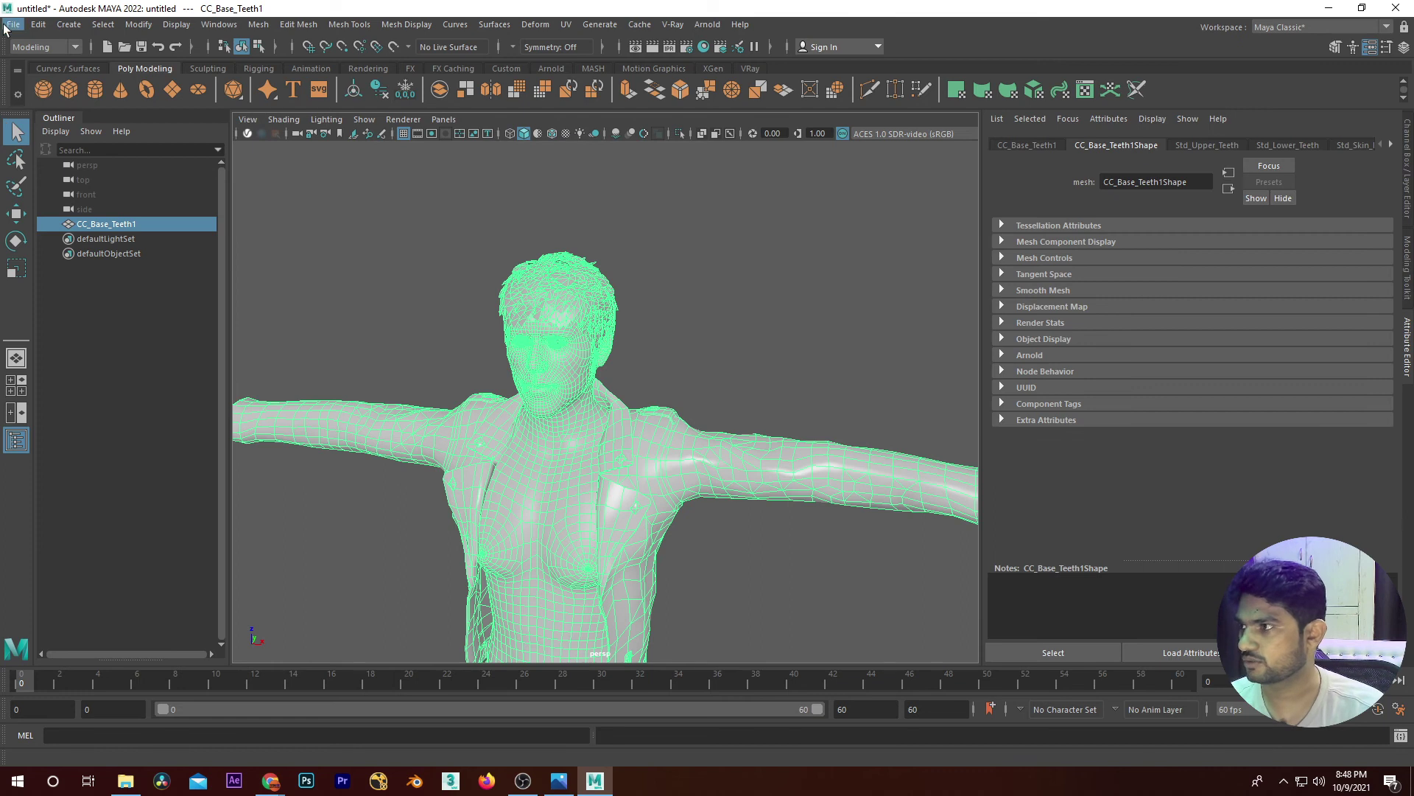
Delete all construction history in the scene via Edit > Delete All by Type > History.
{"action": "left_click", "coordinate": [12, 26]}
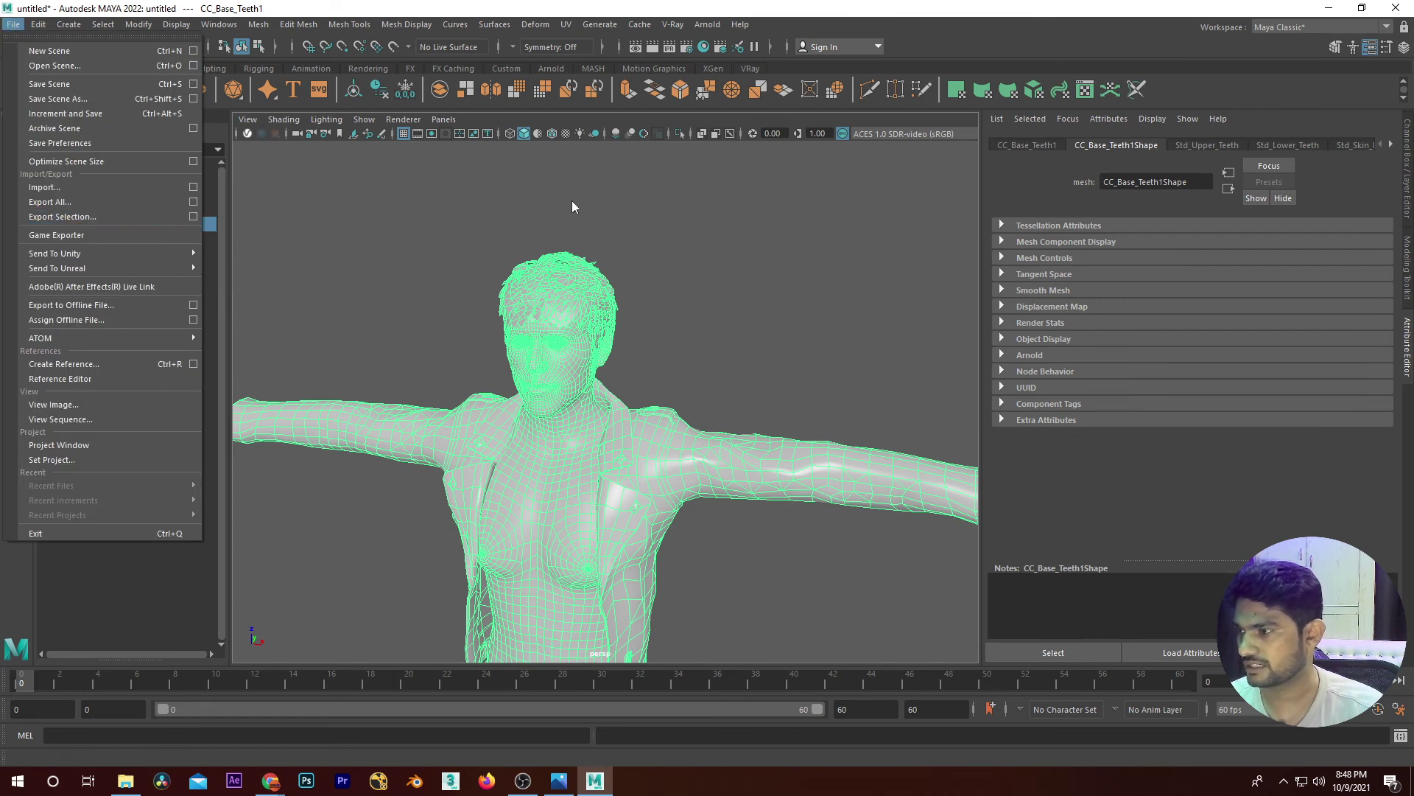
{"action": "left_click", "coordinate": [538, 213]}
{"action": "left_click", "coordinate": [546, 350]}
{"action": "left_click", "coordinate": [38, 24]}
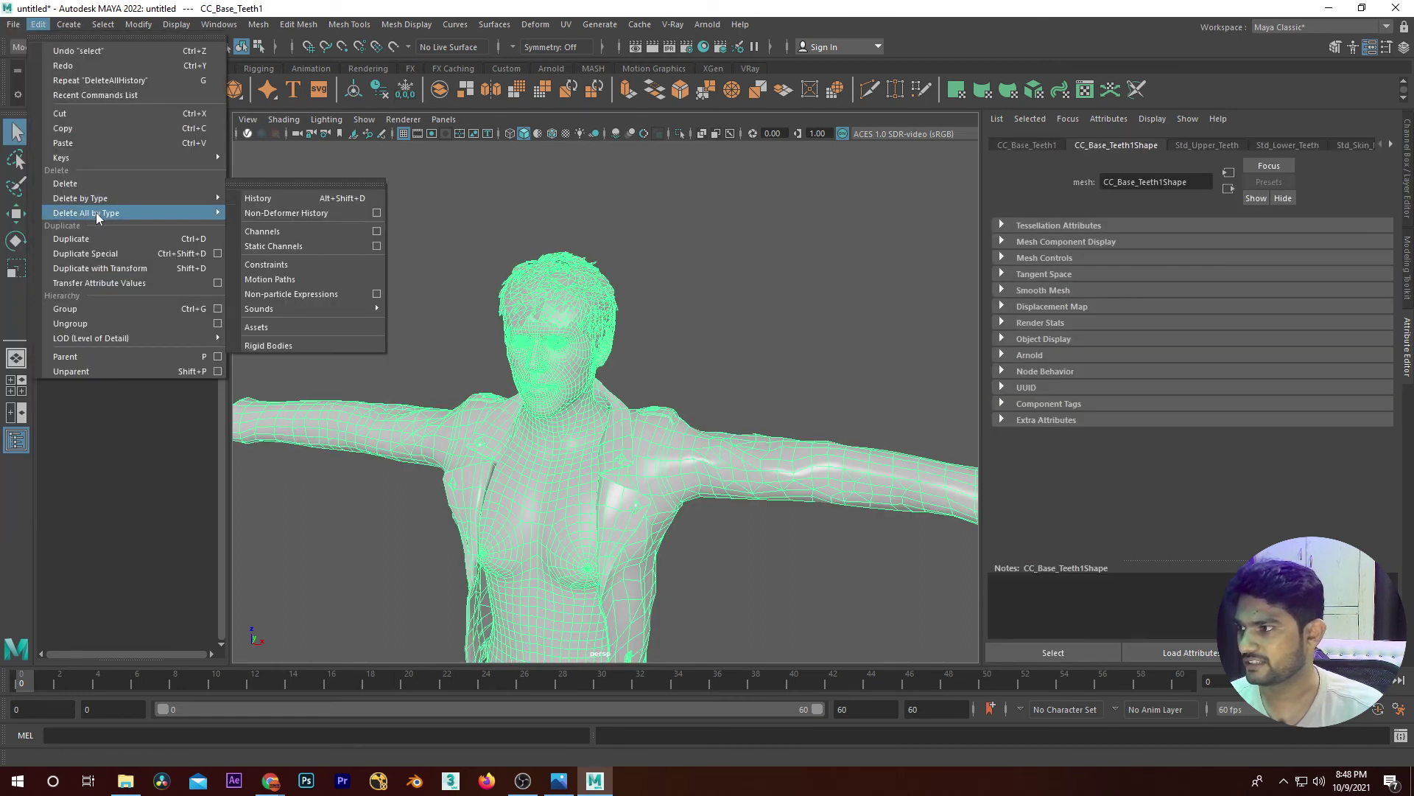
{"action": "left_click", "coordinate": [290, 214]}
Select the CC_Base_Teeth1 mesh for export.
{"action": "left_click", "coordinate": [625, 302]}
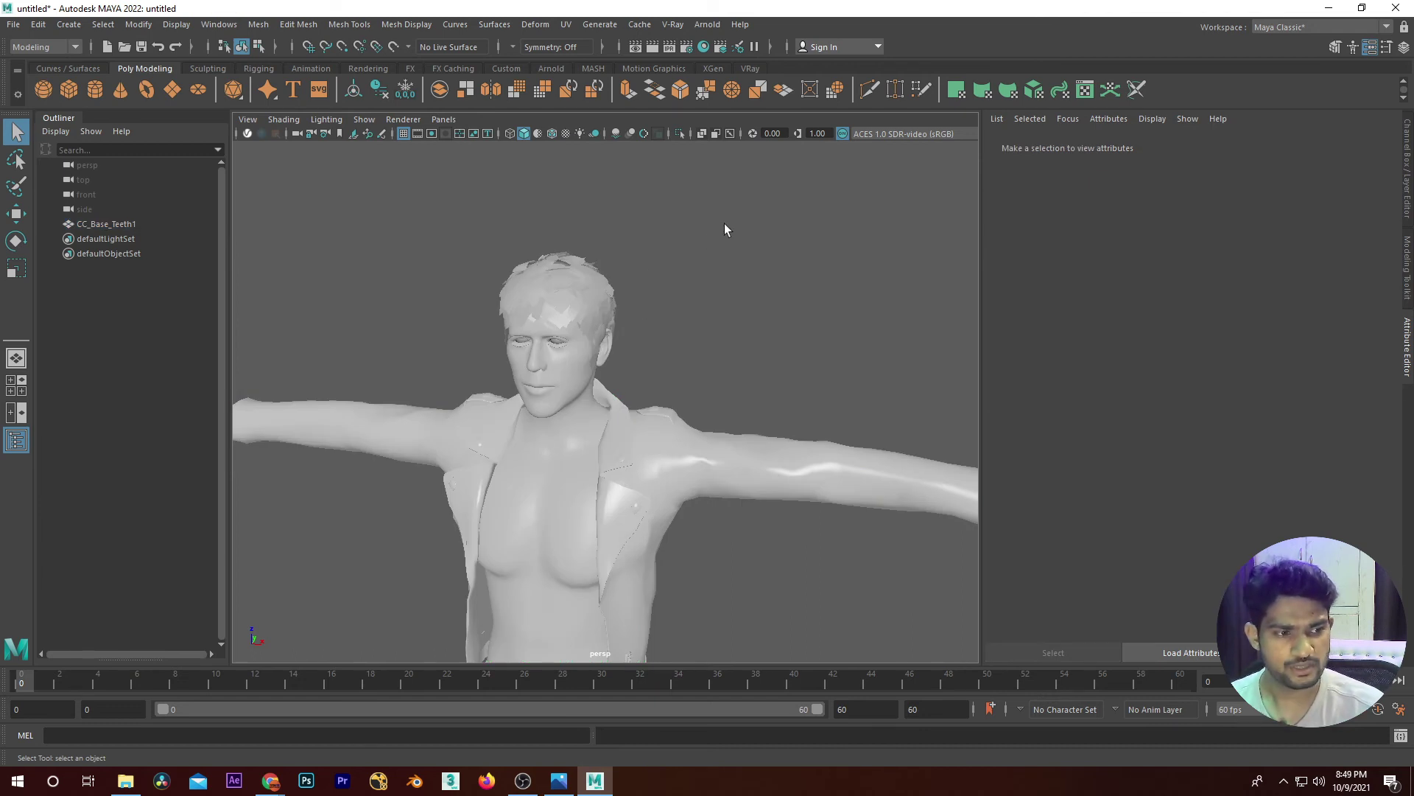
{"action": "left_click", "coordinate": [106, 224]}
{"action": "left_click", "coordinate": [14, 25]}
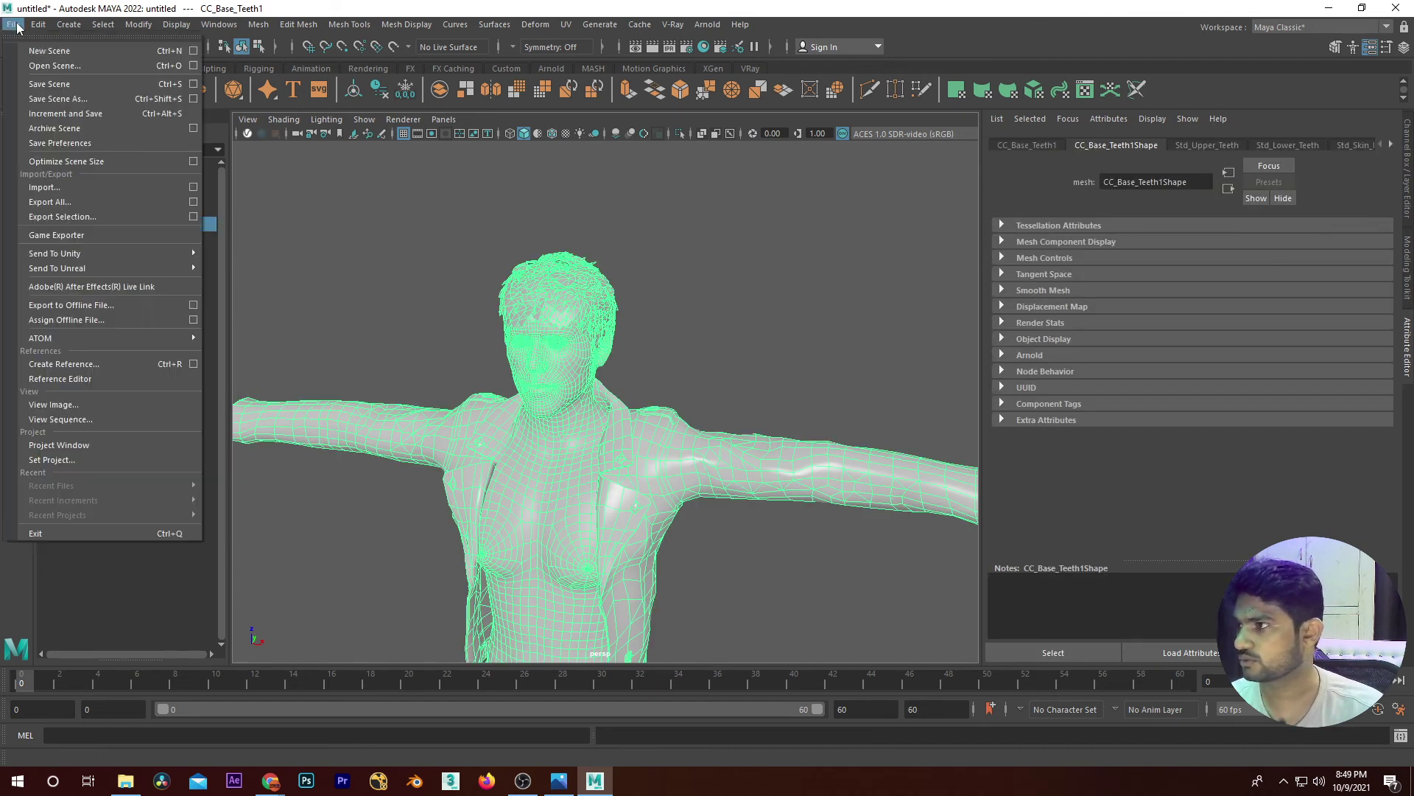
Export CC_Base_Teeth1 as FBX to the Desktop as for_rigging.fbx, then clear the selection.
{"action": "left_click", "coordinate": [193, 216]}
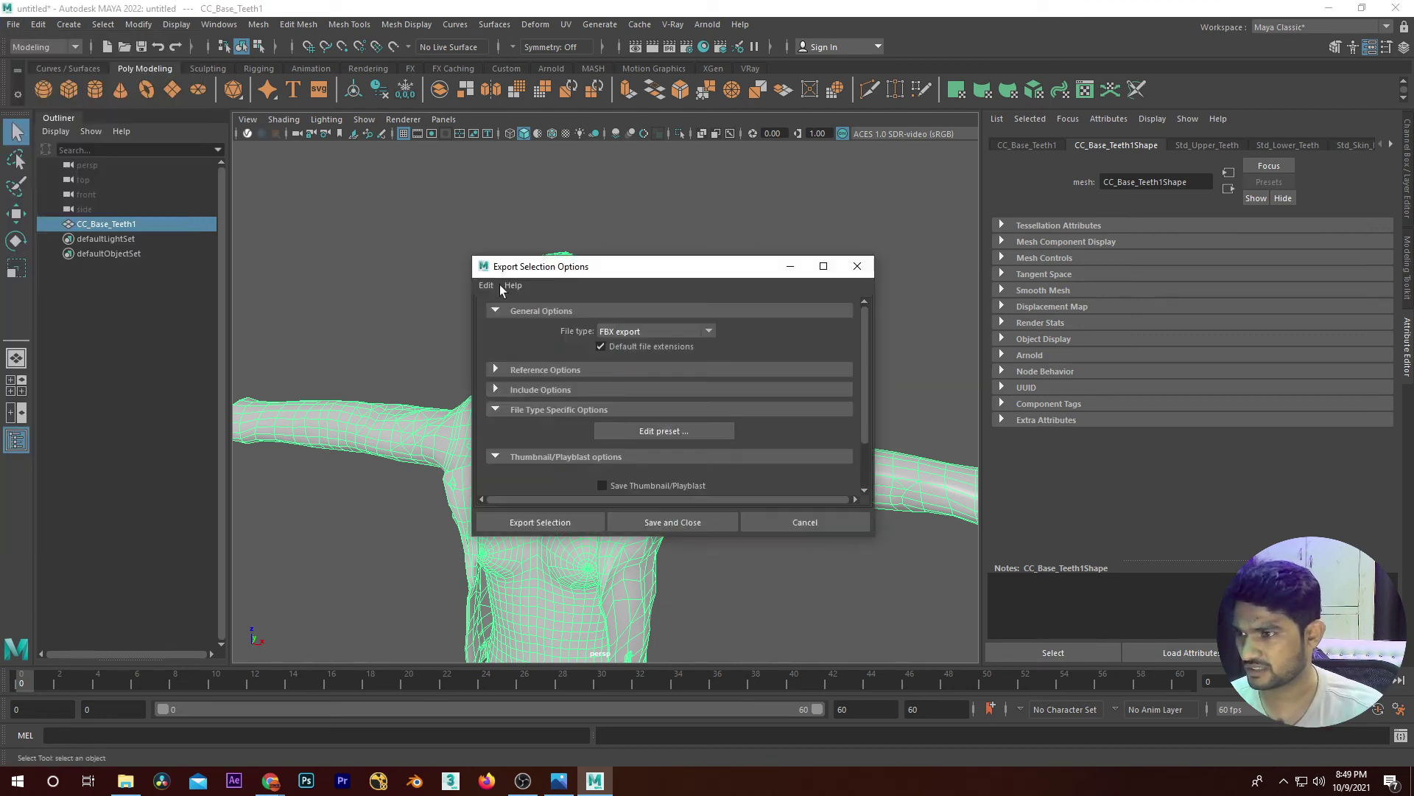
{"action": "left_click", "coordinate": [646, 332]}
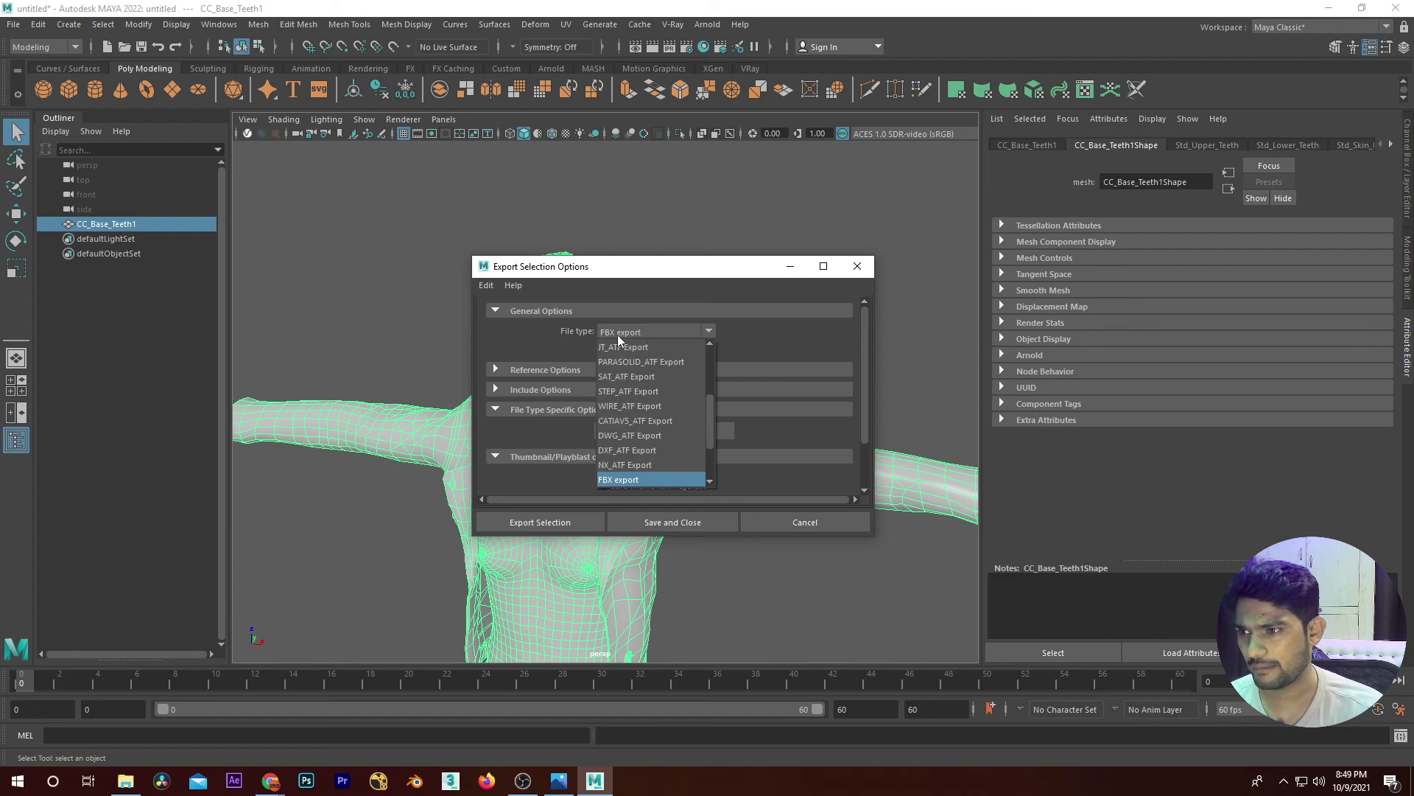
{"action": "left_click", "coordinate": [617, 477]}
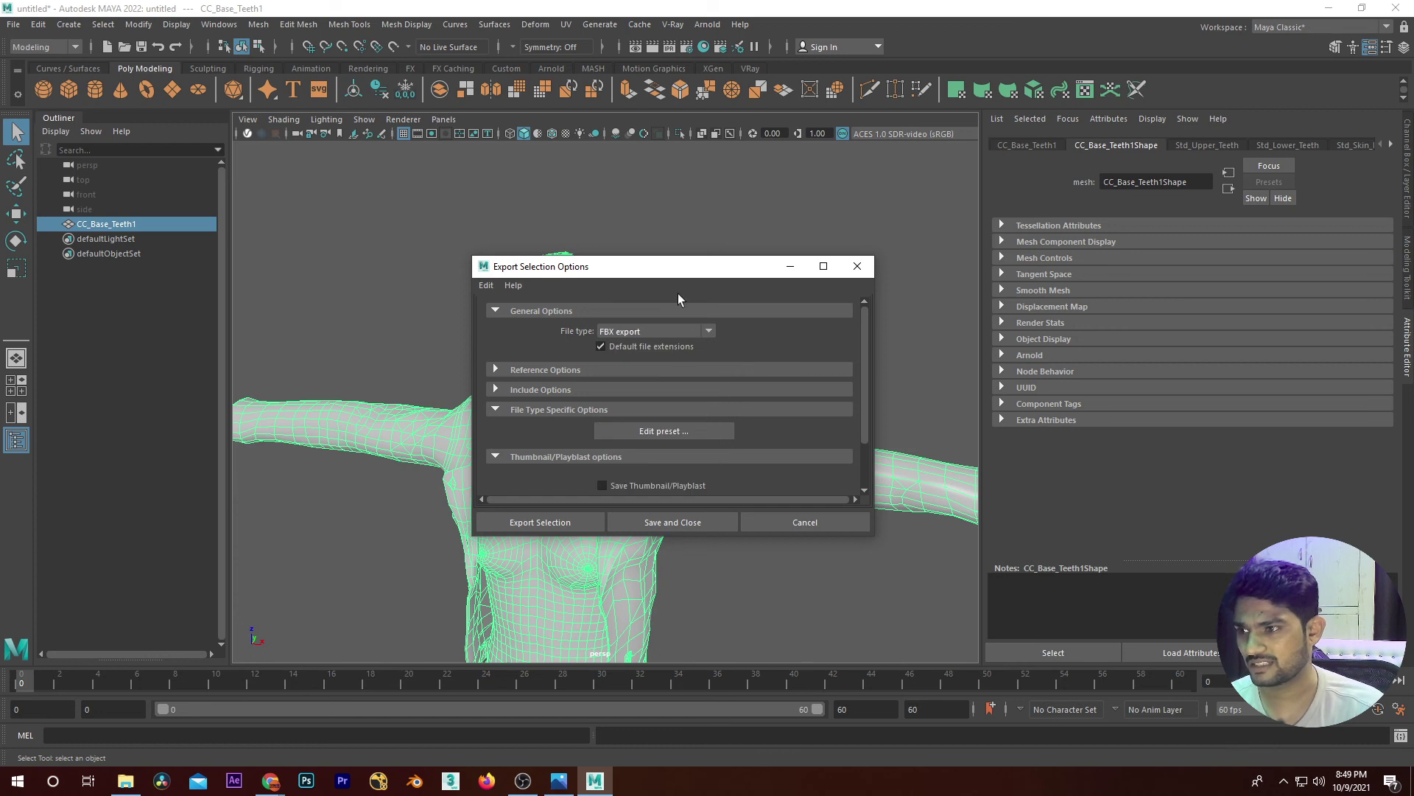
{"action": "left_click", "coordinate": [540, 471]}
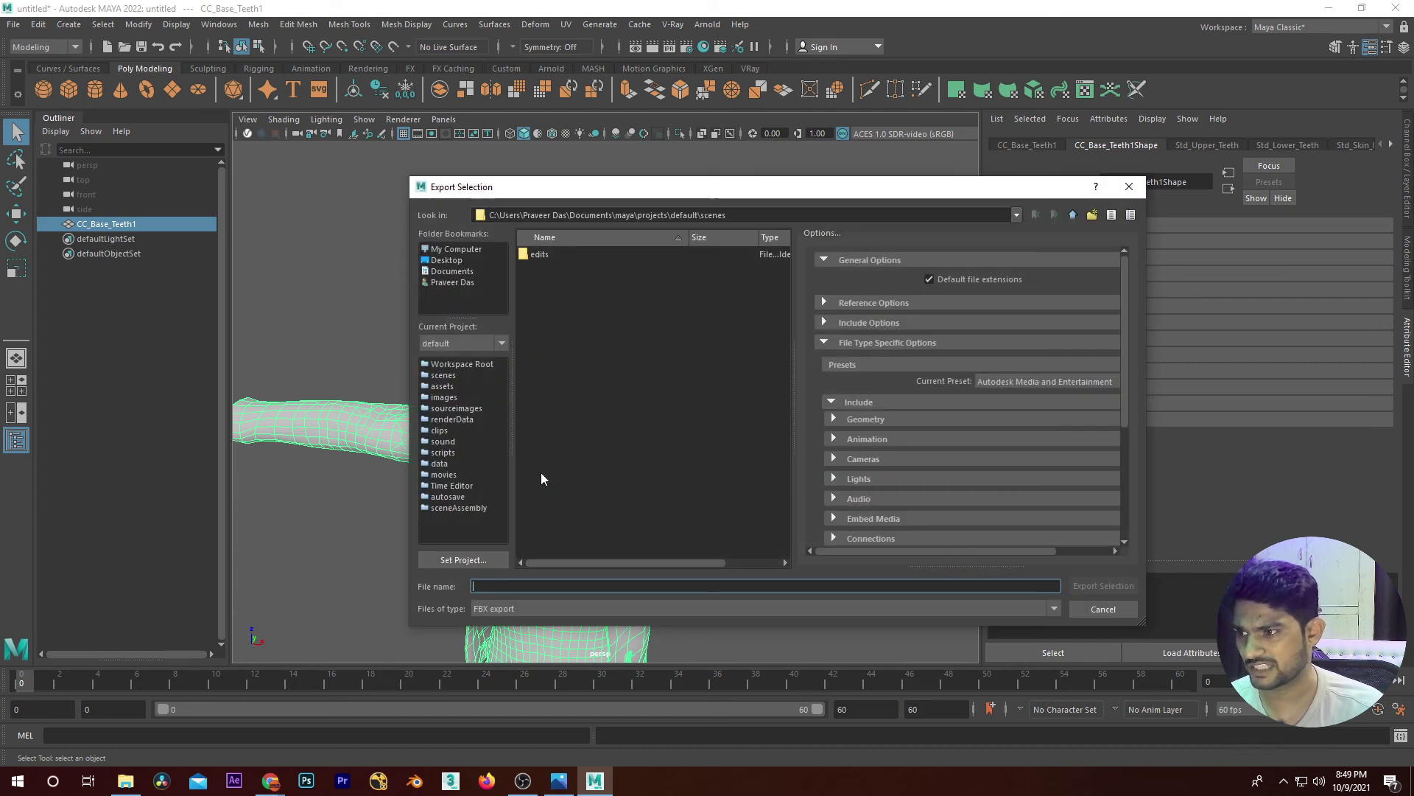
{"action": "left_click", "coordinate": [439, 260]}
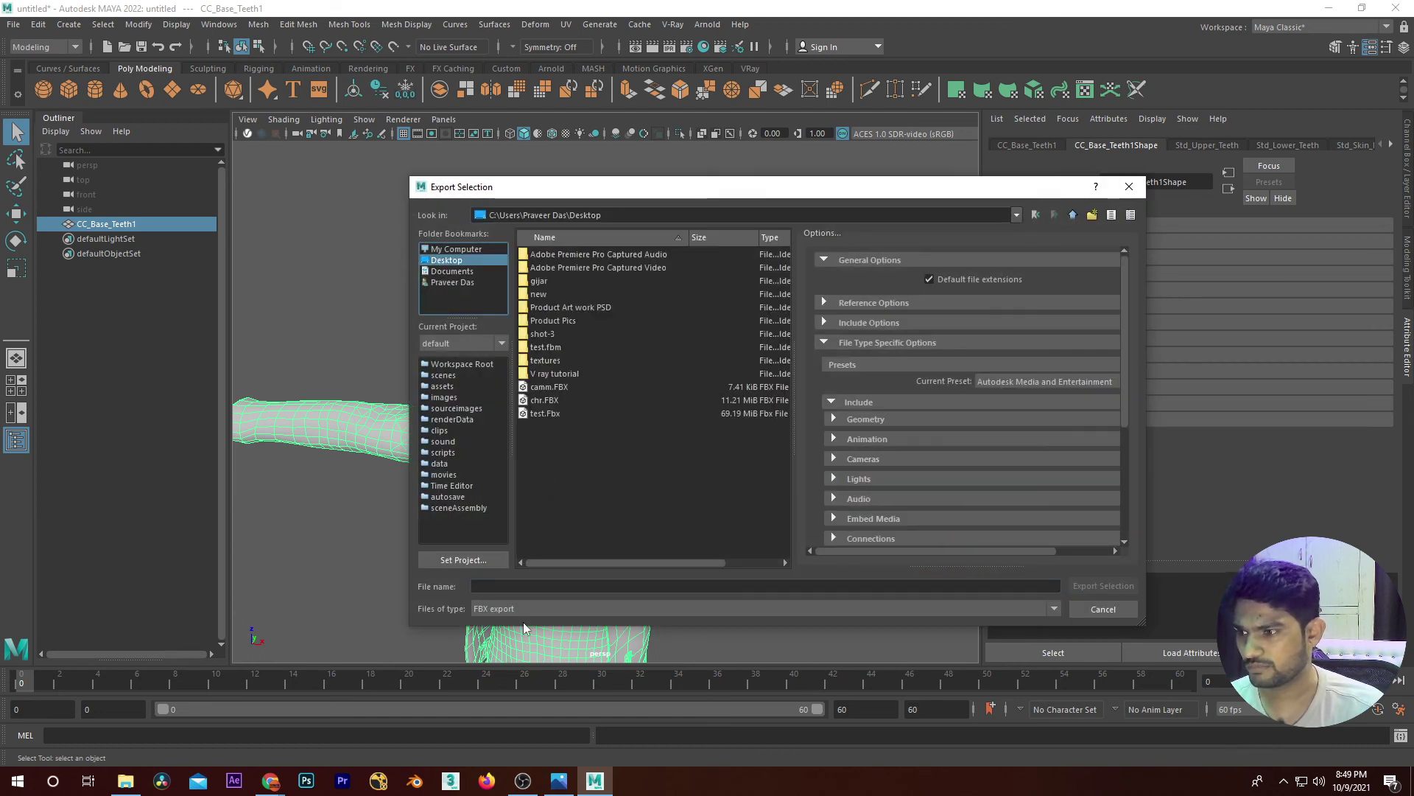
{"action": "type", "text": "for_rigging"}
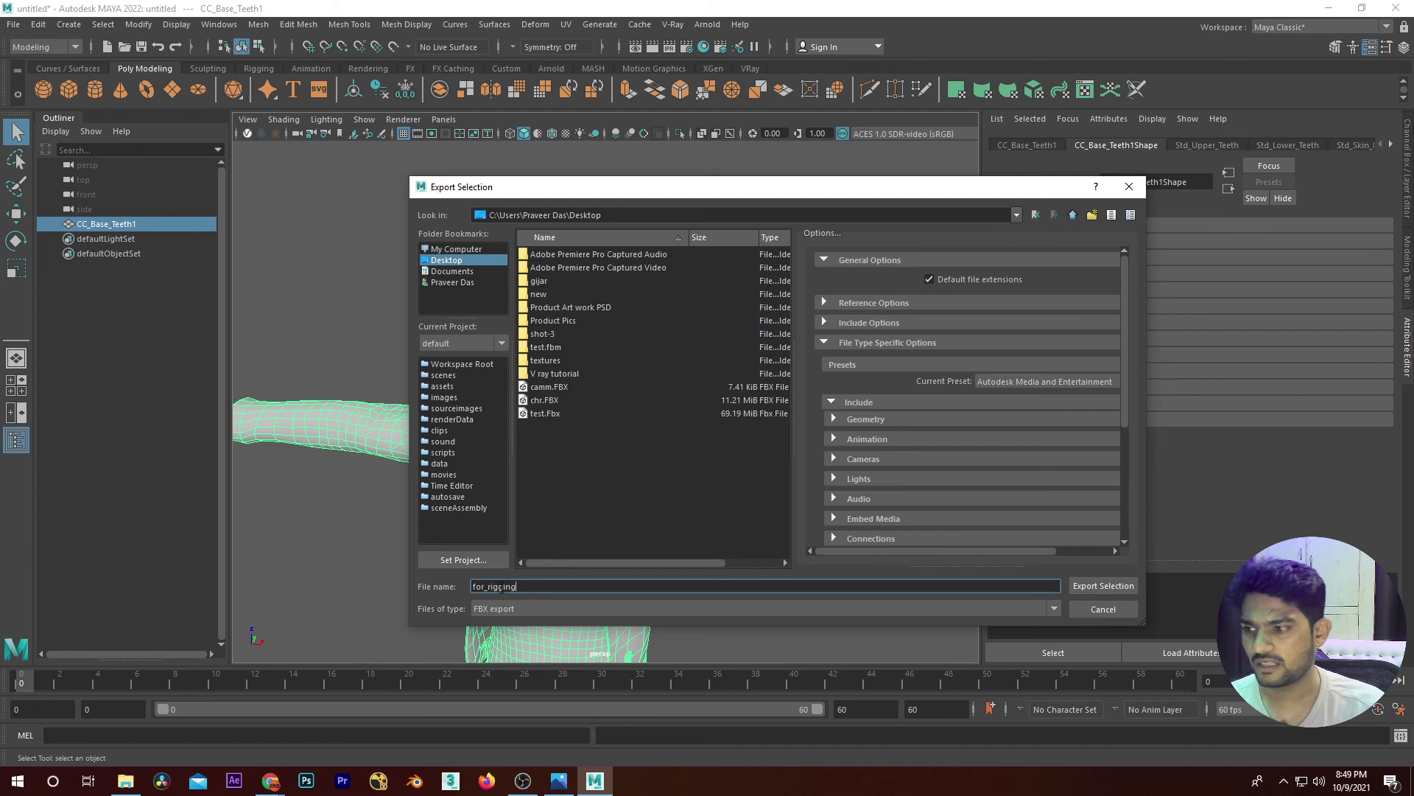
{"action": "left_click", "coordinate": [1100, 590]}
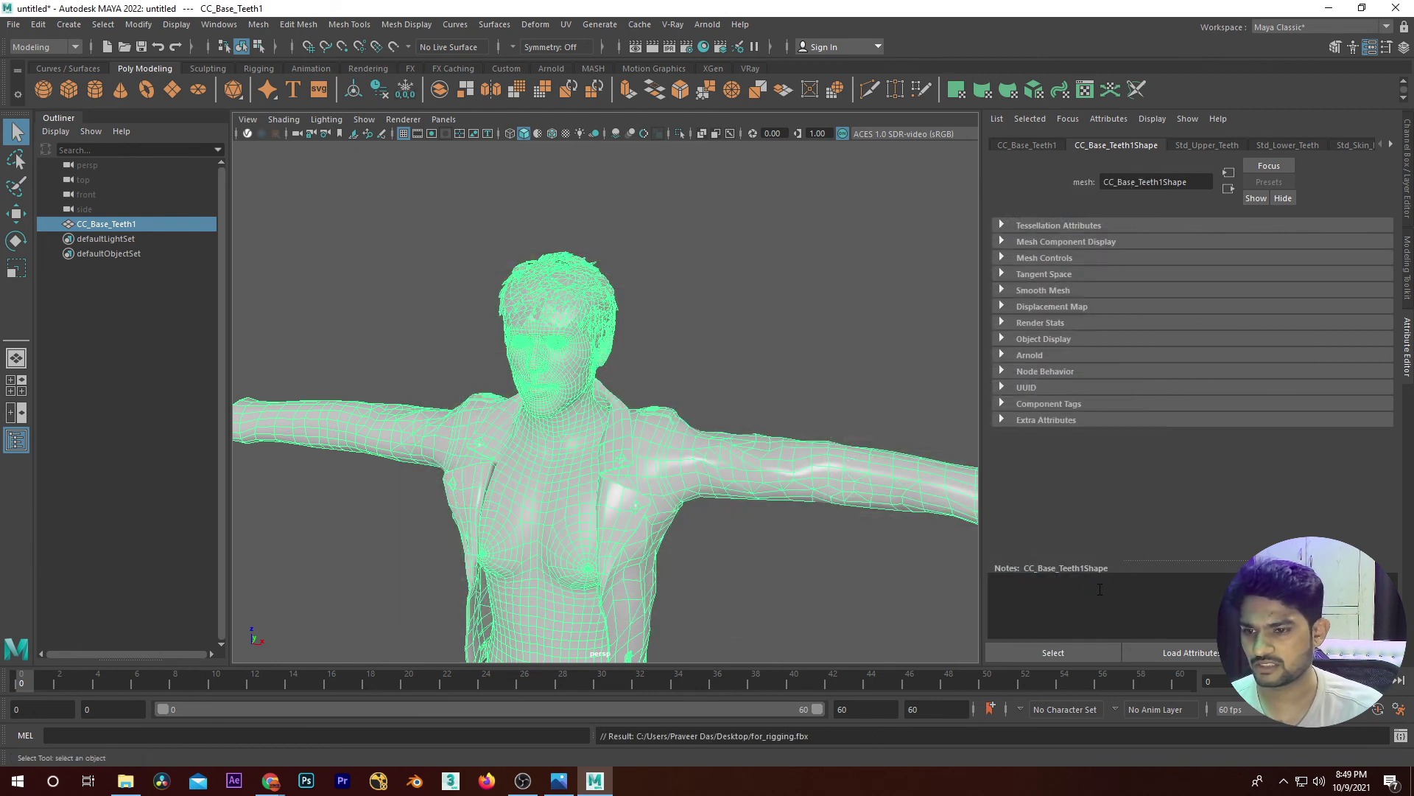
{"action": "left_click", "coordinate": [847, 545]}
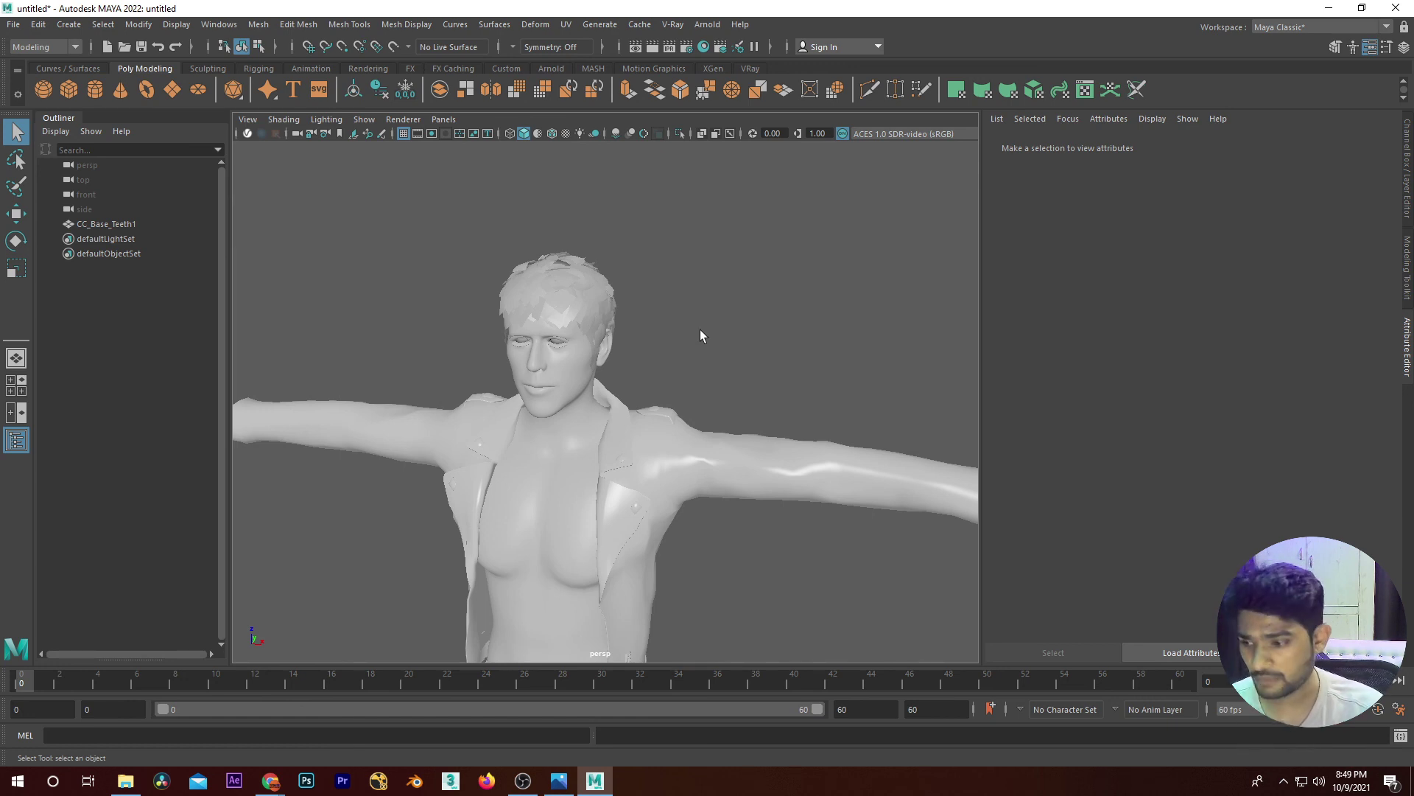
{"action": "left_click", "coordinate": [558, 781]}
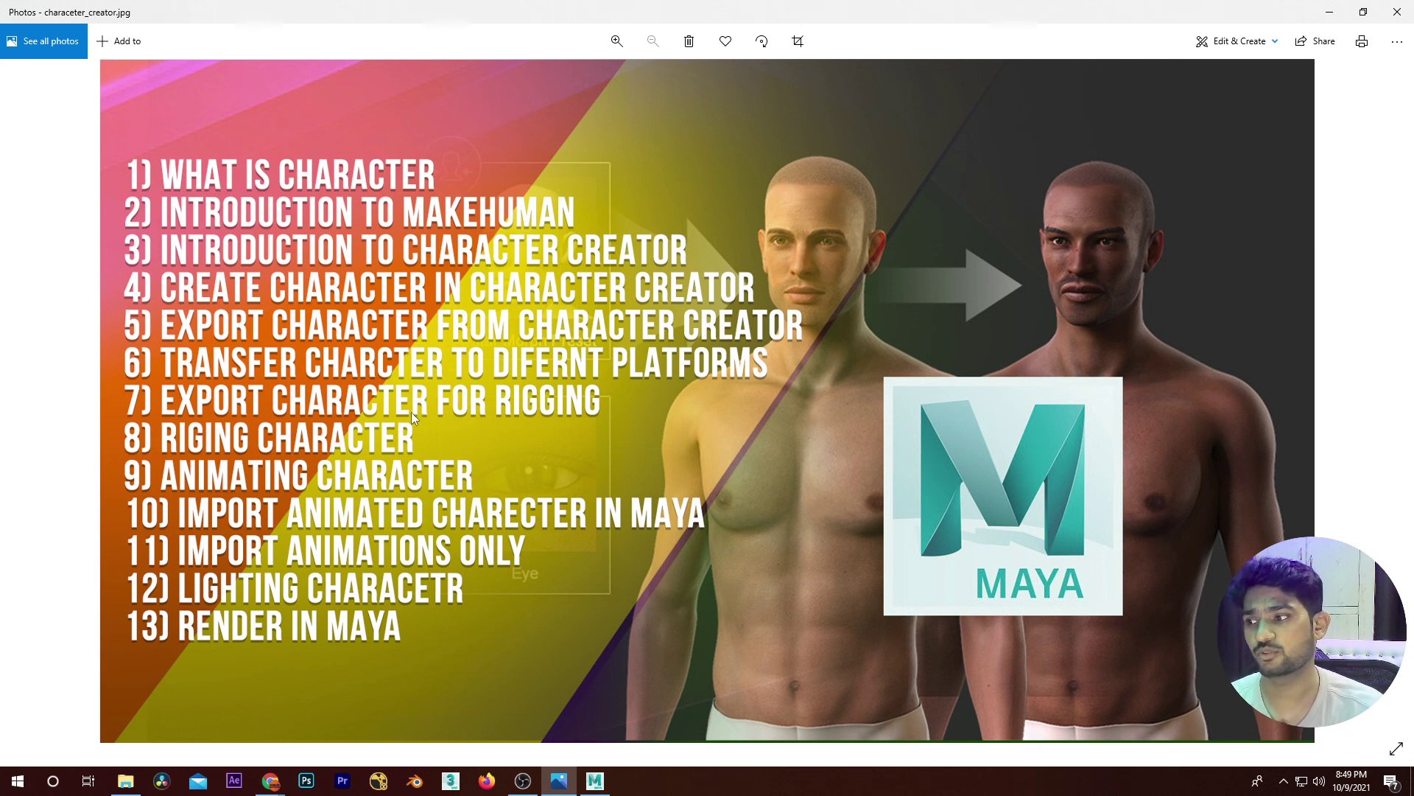
{"action": "key", "text": "alt+Tab"}
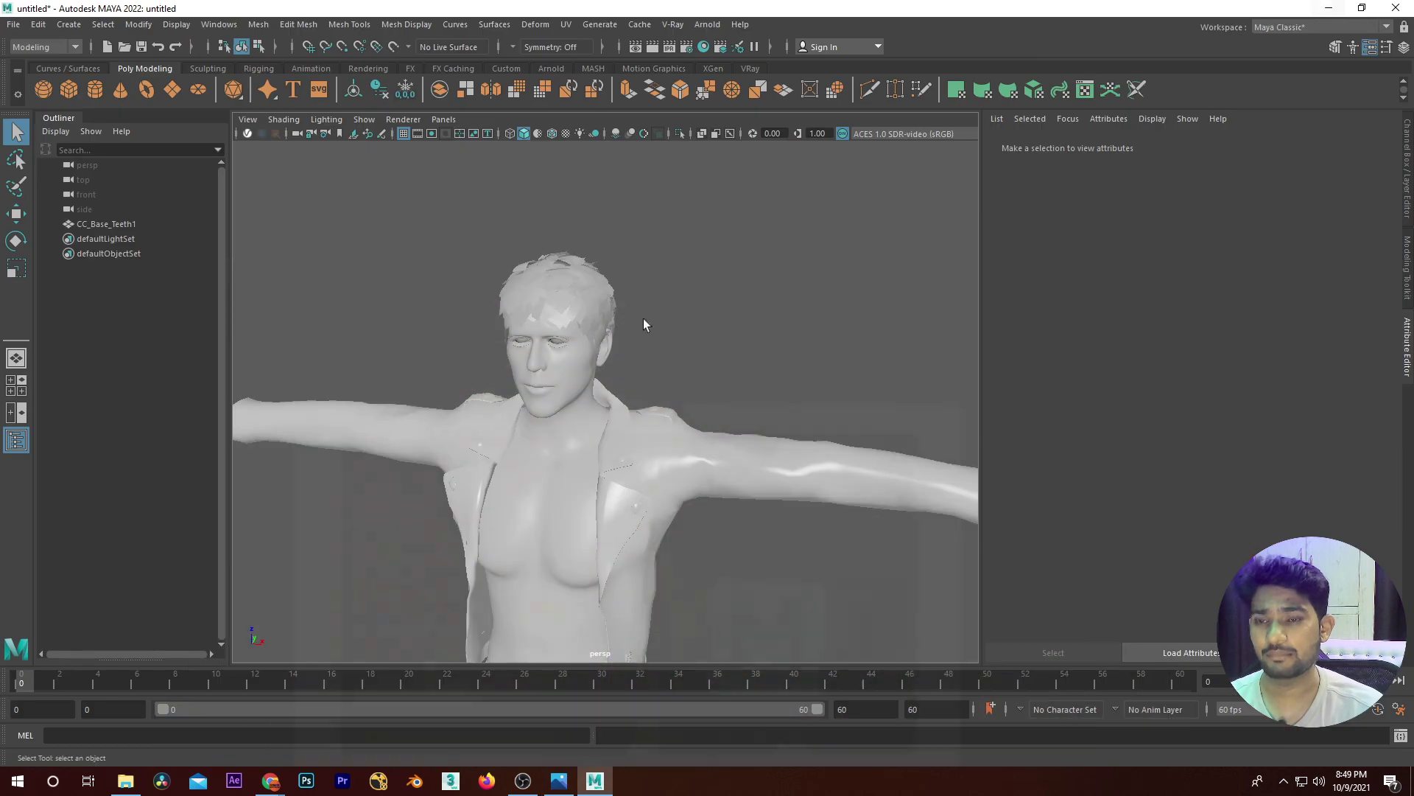
{"action": "scroll", "coordinate": [715, 367], "scroll_direction": "down", "scroll_amount": 3}
{"action": "scroll", "coordinate": [726, 401], "scroll_direction": "up", "scroll_amount": 3}
{"action": "mouse_move", "coordinate": [736, 435]}
{"action": "left_mouse_down", "text": "alt"}
{"action": "mouse_move", "coordinate": [613, 479]}
{"action": "mouse_move", "coordinate": [758, 414]}
{"action": "mouse_move", "coordinate": [726, 440]}
{"action": "left_mouse_up", "text": "alt"}
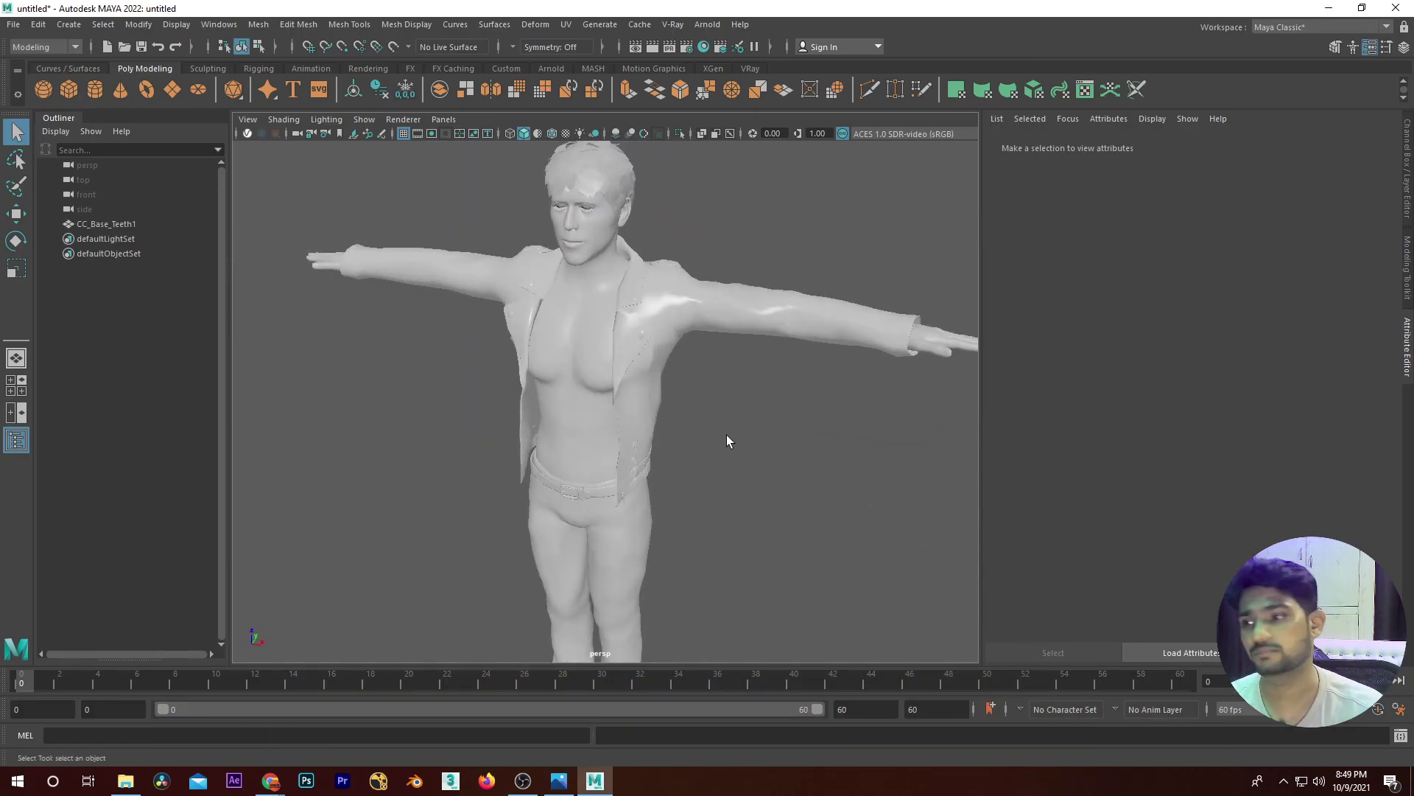